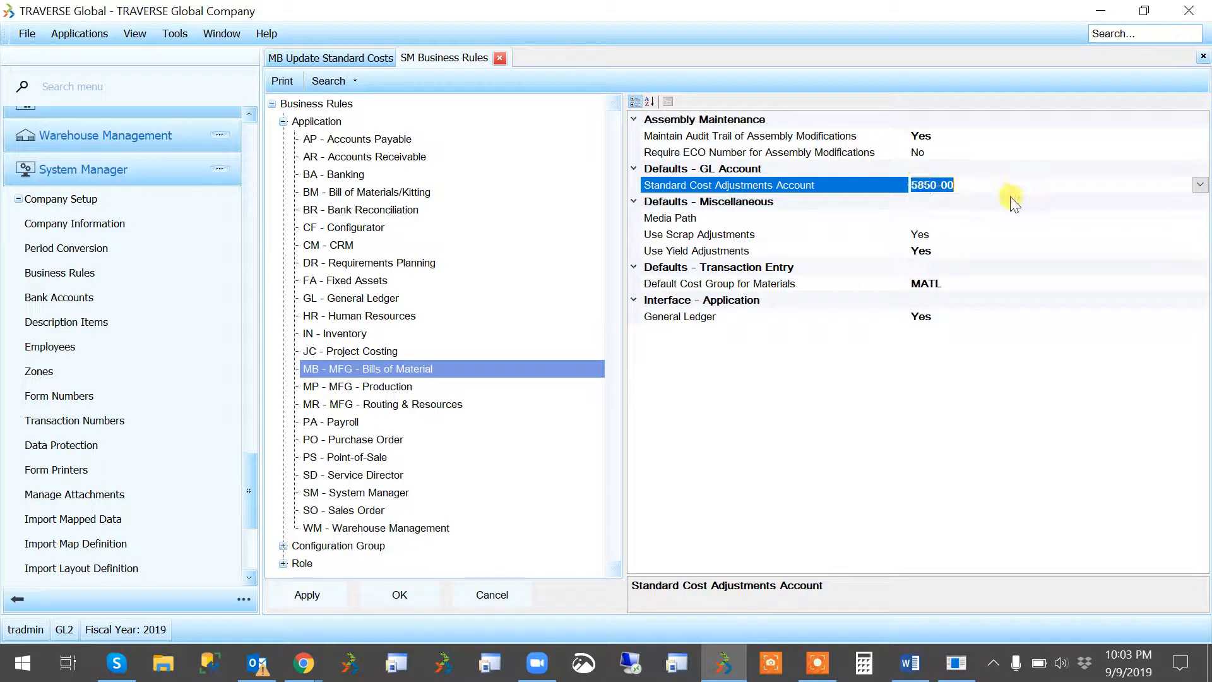
Add an Update Standard Costs record for item 00000088, Stainless steel bearing.
{"action": "left_click", "coordinate": [357, 60]}
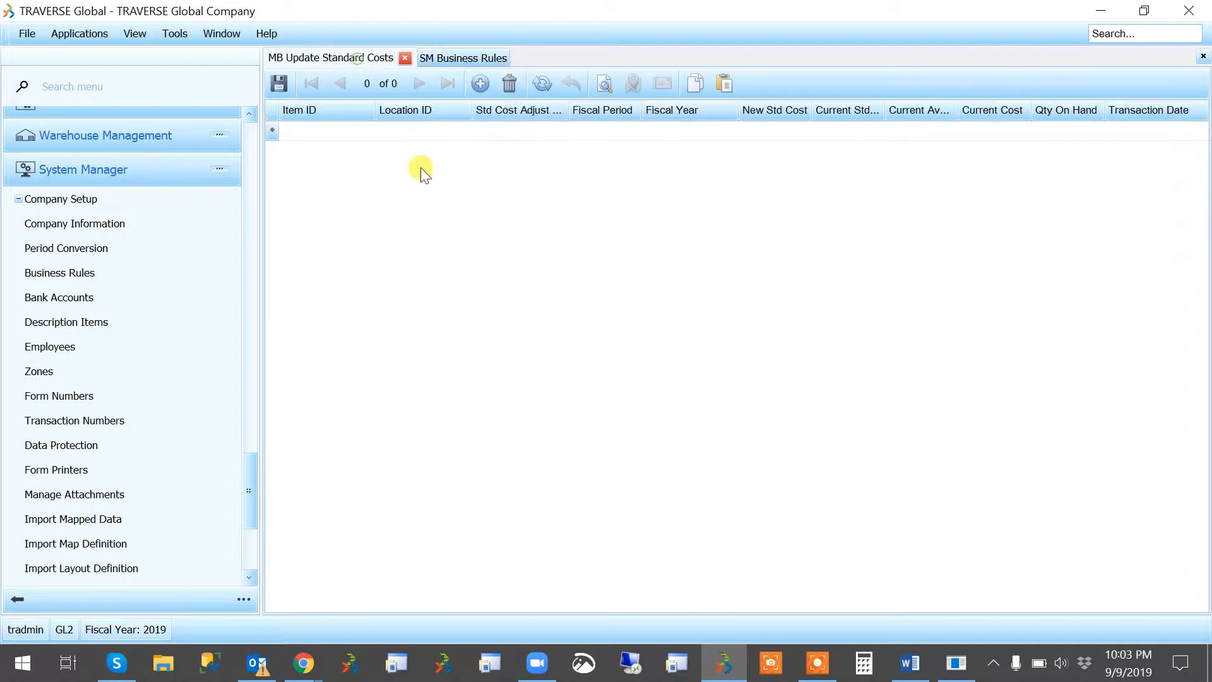
{"action": "left_click", "coordinate": [311, 130]}
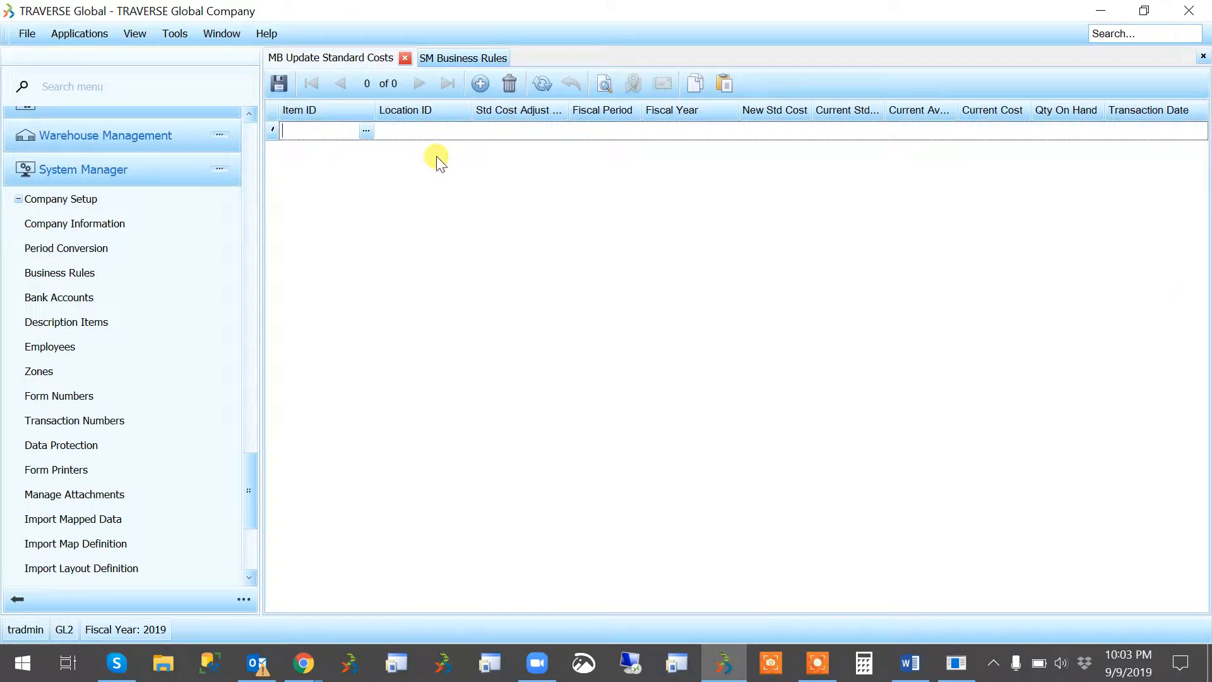
{"action": "left_click", "coordinate": [366, 131]}
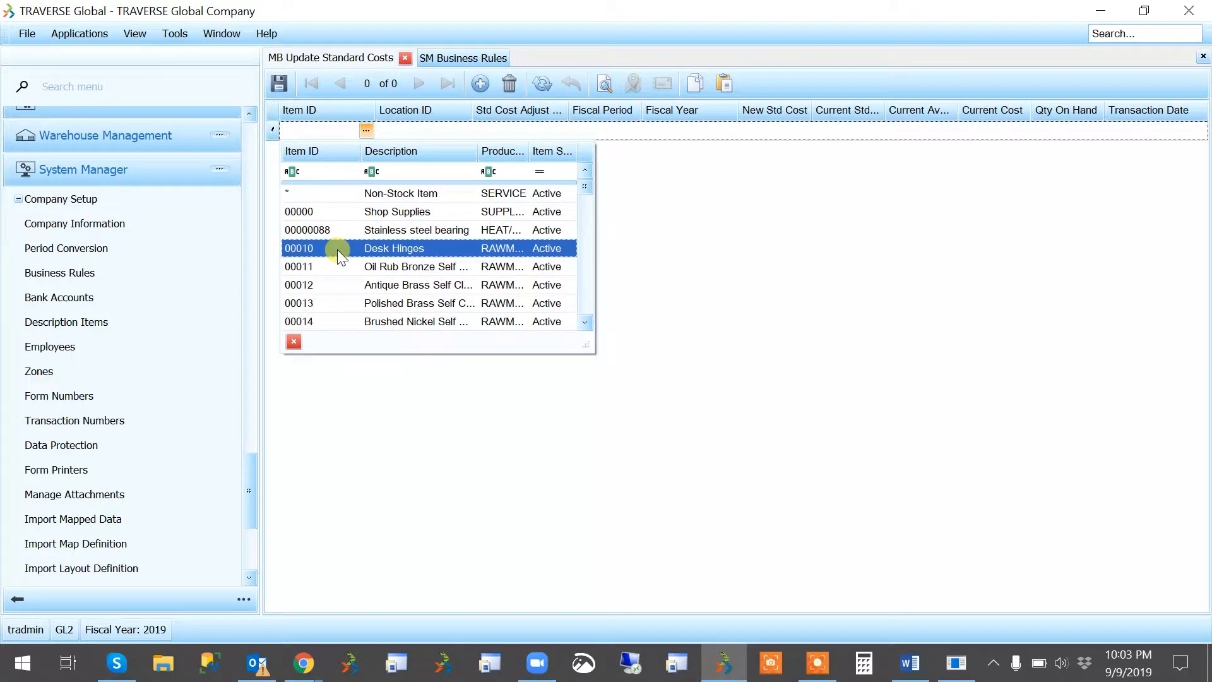
{"action": "left_click", "coordinate": [353, 236]}
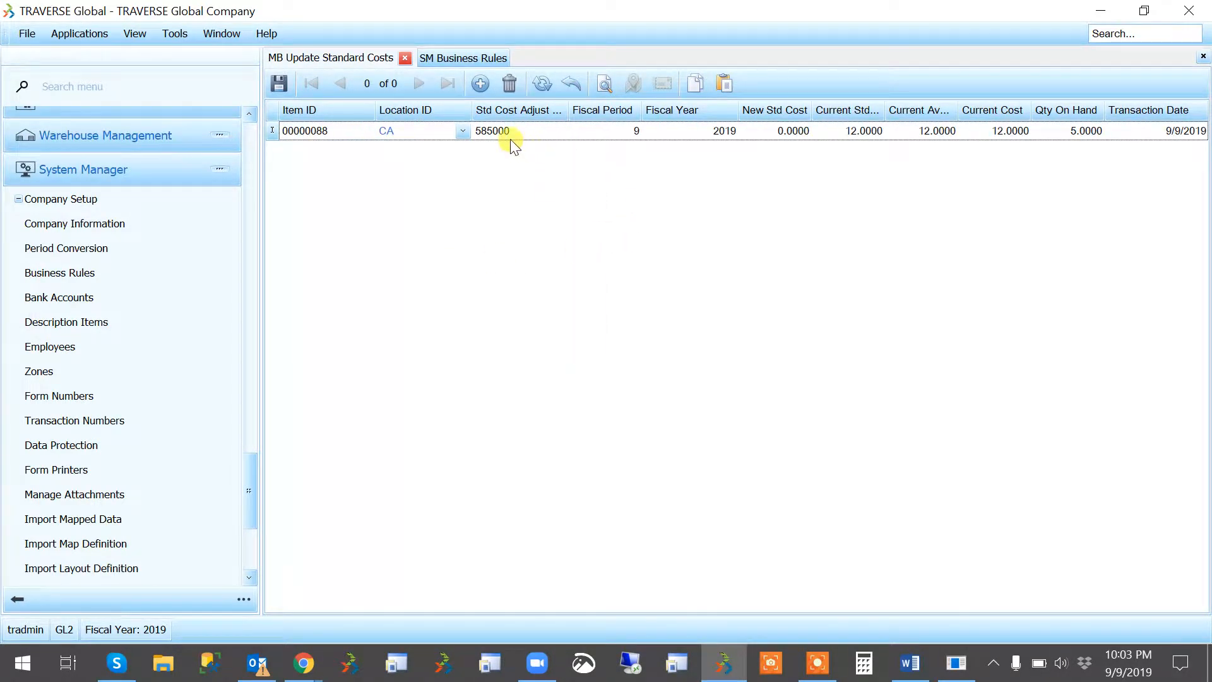
Delete the standard cost record for item 00000088 and save the changes.
{"action": "right_click", "coordinate": [274, 134]}
{"action": "left_click", "coordinate": [351, 315]}
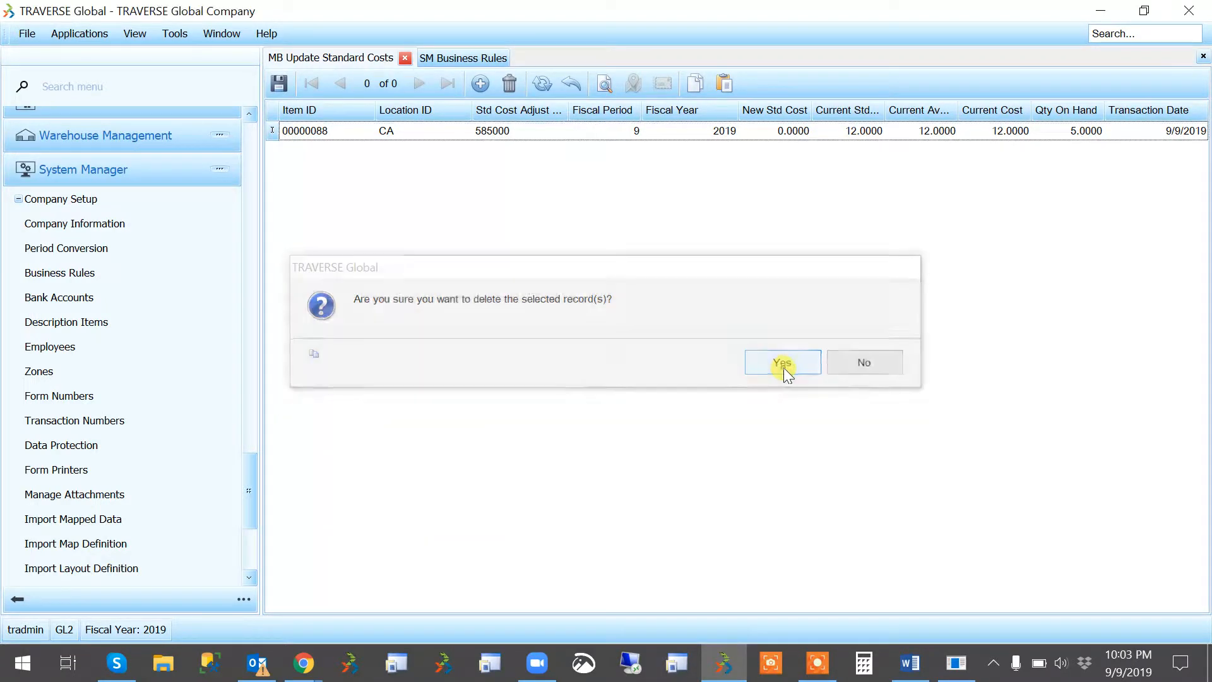
{"action": "left_click", "coordinate": [783, 365]}
{"action": "left_click", "coordinate": [279, 84]}
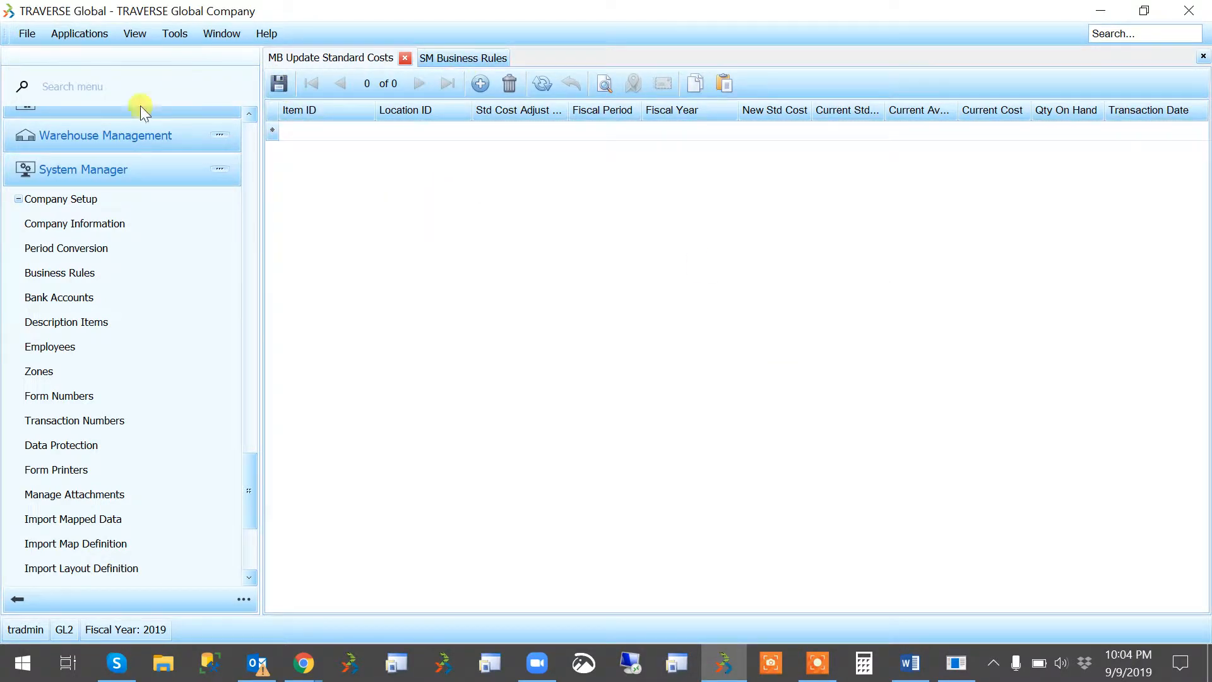
Open the Roll Up Standard Costs function under Standard Costs Maintenance in MFG - Bills of Material.
{"action": "scroll", "coordinate": [114, 239], "scroll_direction": "up", "scroll_amount": 15}
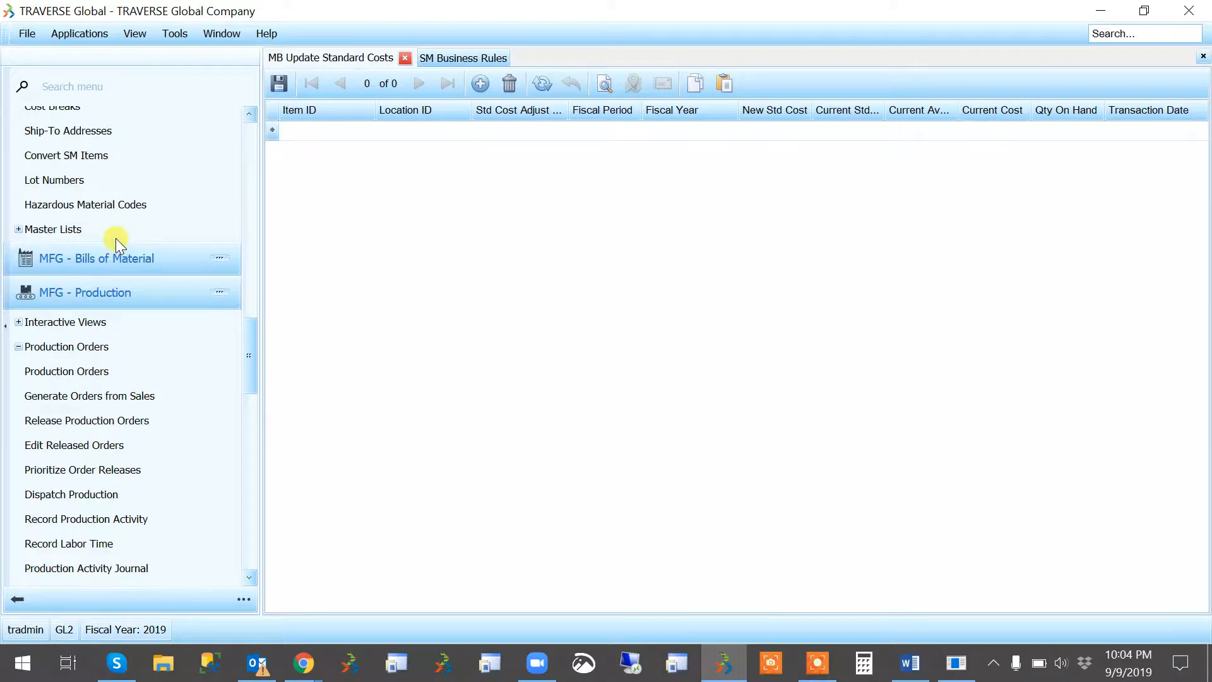
{"action": "scroll", "coordinate": [126, 291], "scroll_direction": "up", "scroll_amount": 6}
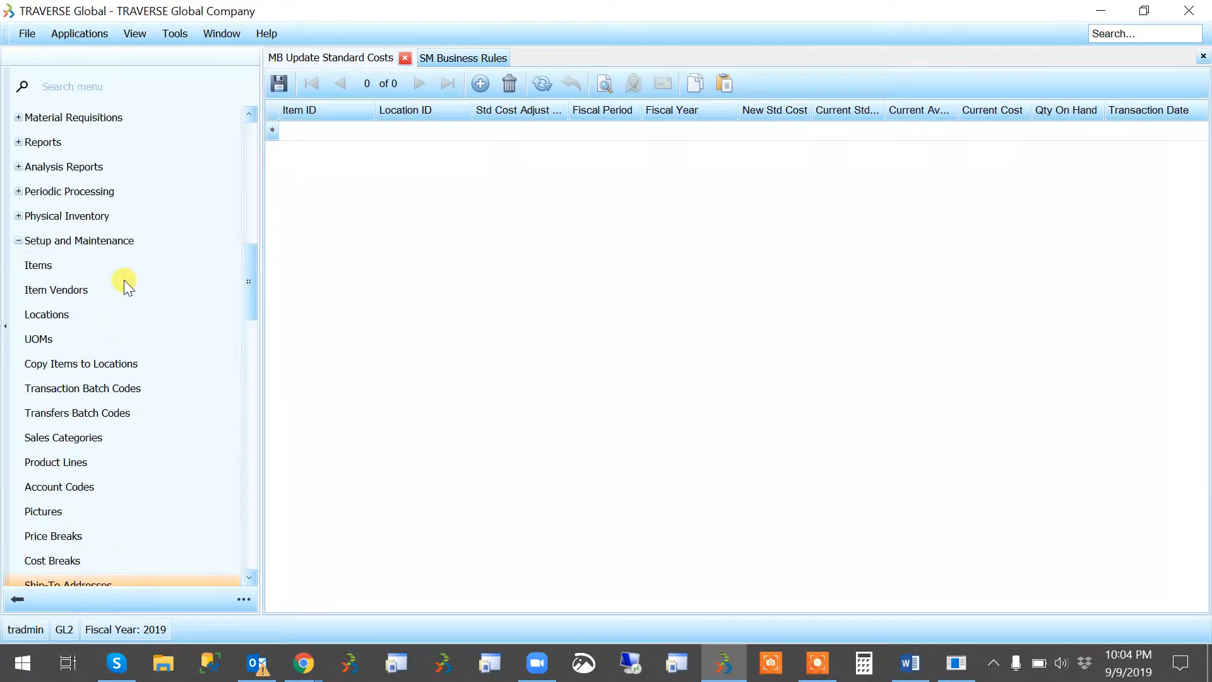
{"action": "scroll", "coordinate": [123, 279], "scroll_direction": "up", "scroll_amount": 3}
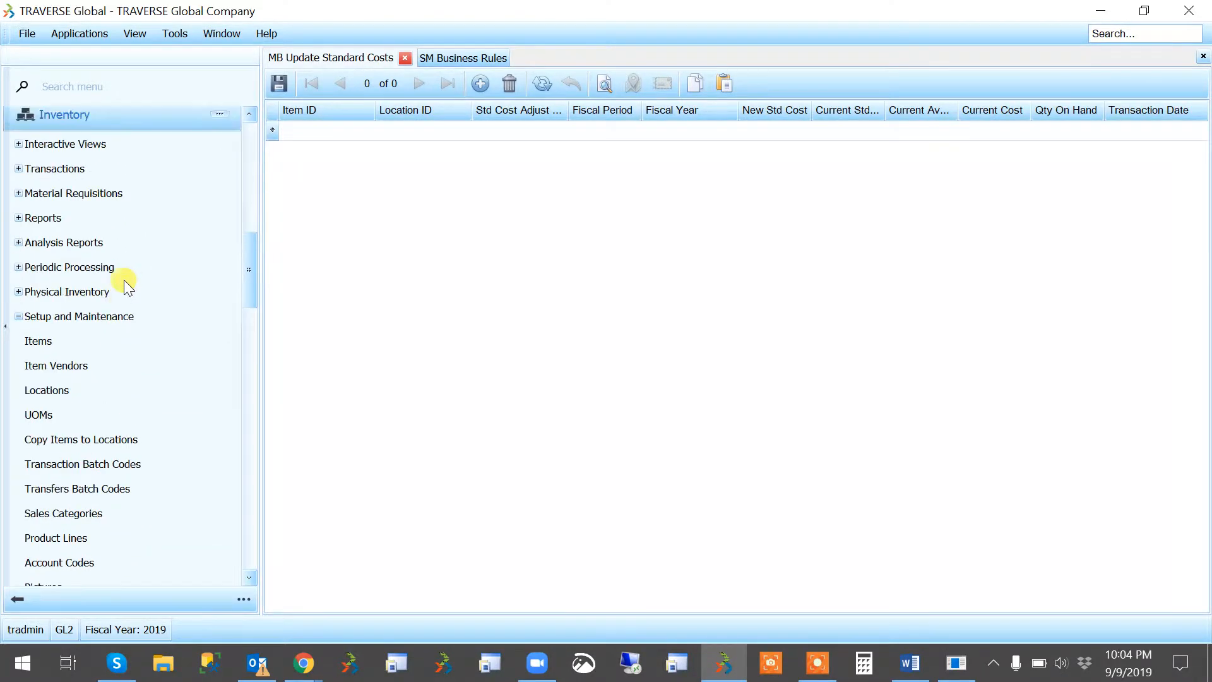
{"action": "left_click", "coordinate": [37, 315]}
{"action": "scroll", "coordinate": [116, 278], "scroll_direction": "up", "scroll_amount": 5}
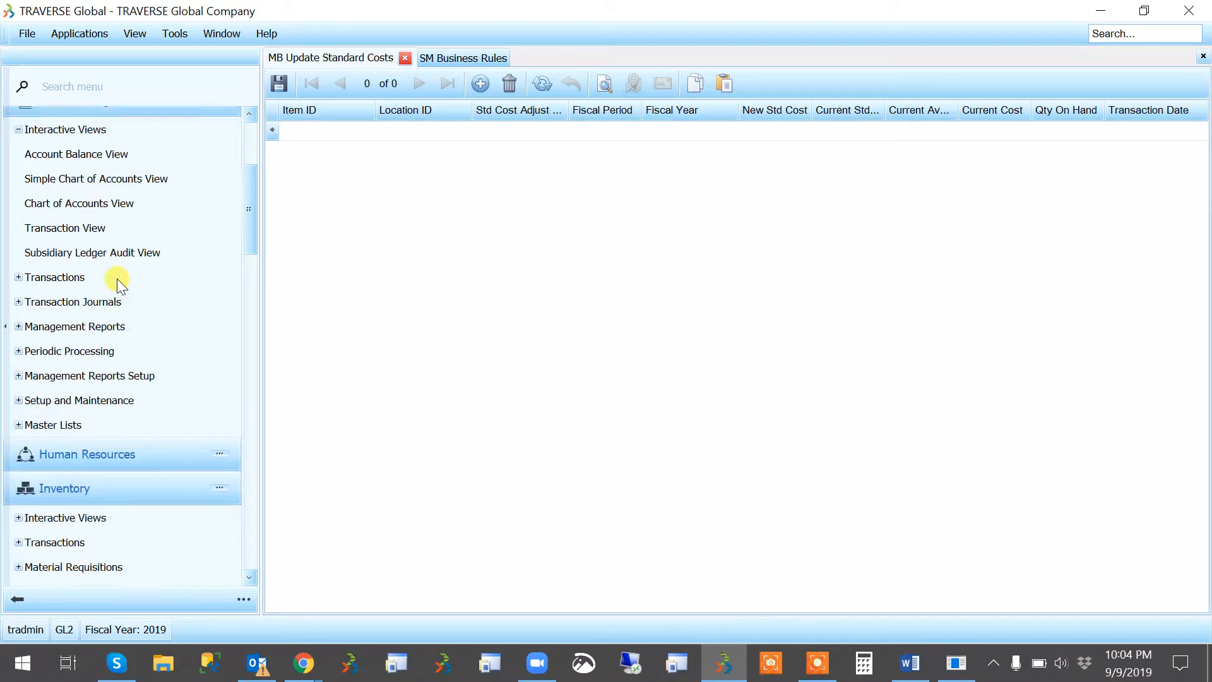
{"action": "scroll", "coordinate": [117, 278], "scroll_direction": "up", "scroll_amount": 3}
{"action": "left_click", "coordinate": [215, 181]}
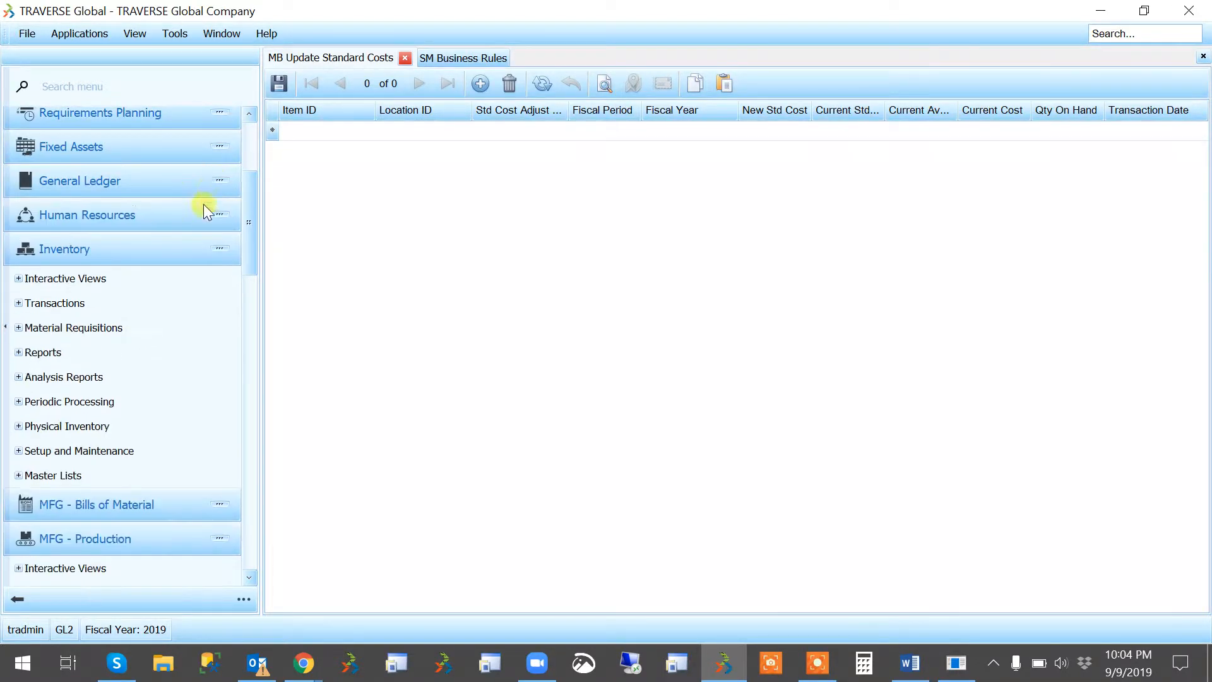
{"action": "scroll", "coordinate": [175, 351], "scroll_direction": "down", "scroll_amount": 5}
{"action": "scroll", "coordinate": [172, 344], "scroll_direction": "up", "scroll_amount": 2}
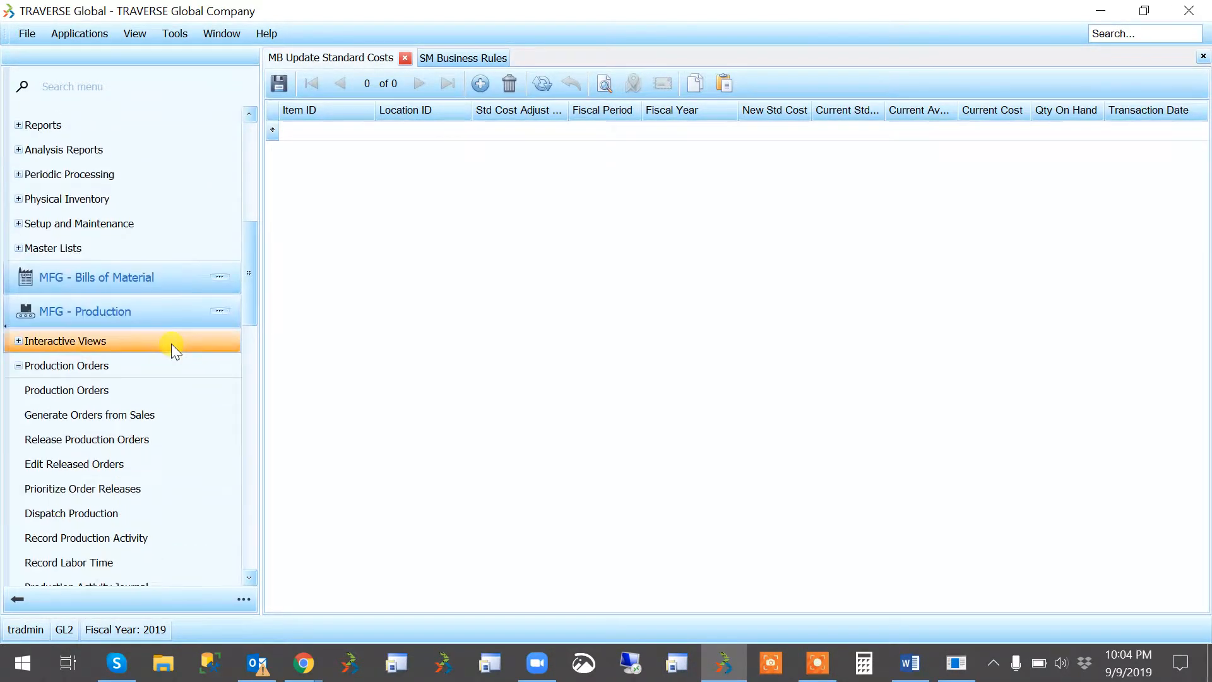
{"action": "left_click", "coordinate": [221, 283]}
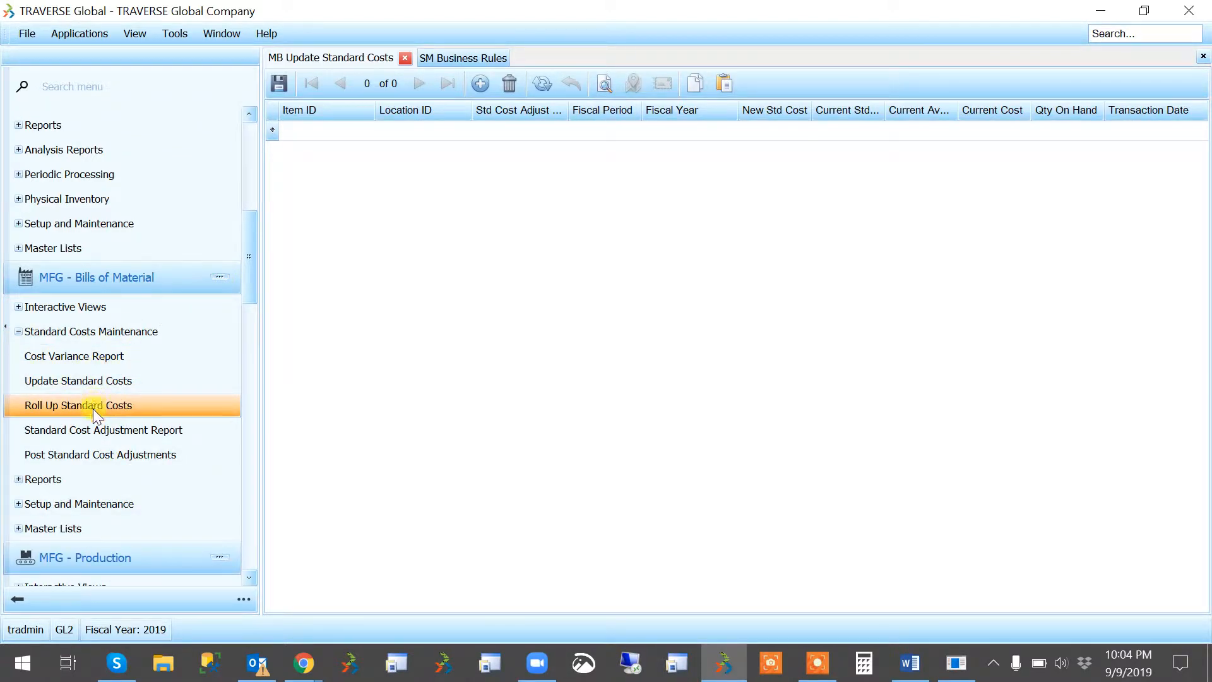
{"action": "left_click", "coordinate": [94, 407]}
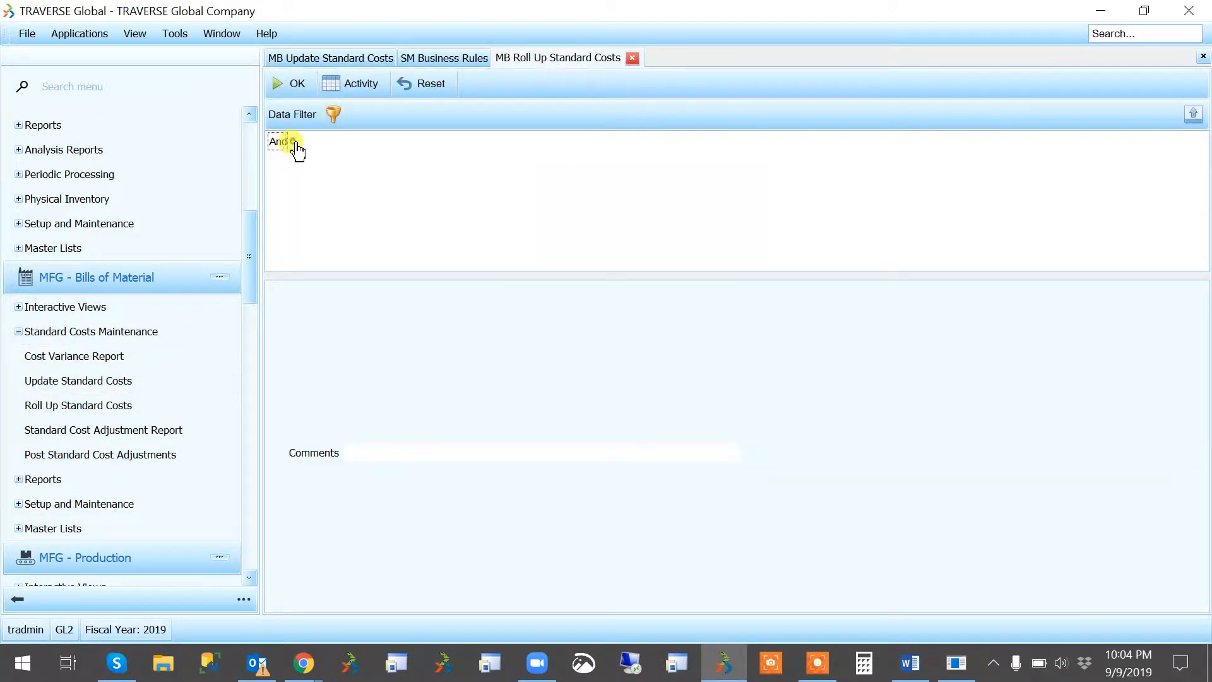
Filter the roll-up to Assembly ID begins with 0042, finding the Oak Desk assembly by the description text "oak".
{"action": "left_click", "coordinate": [294, 143]}
{"action": "left_click", "coordinate": [314, 159]}
{"action": "left_click", "coordinate": [378, 160]}
{"action": "left_click", "coordinate": [451, 161]}
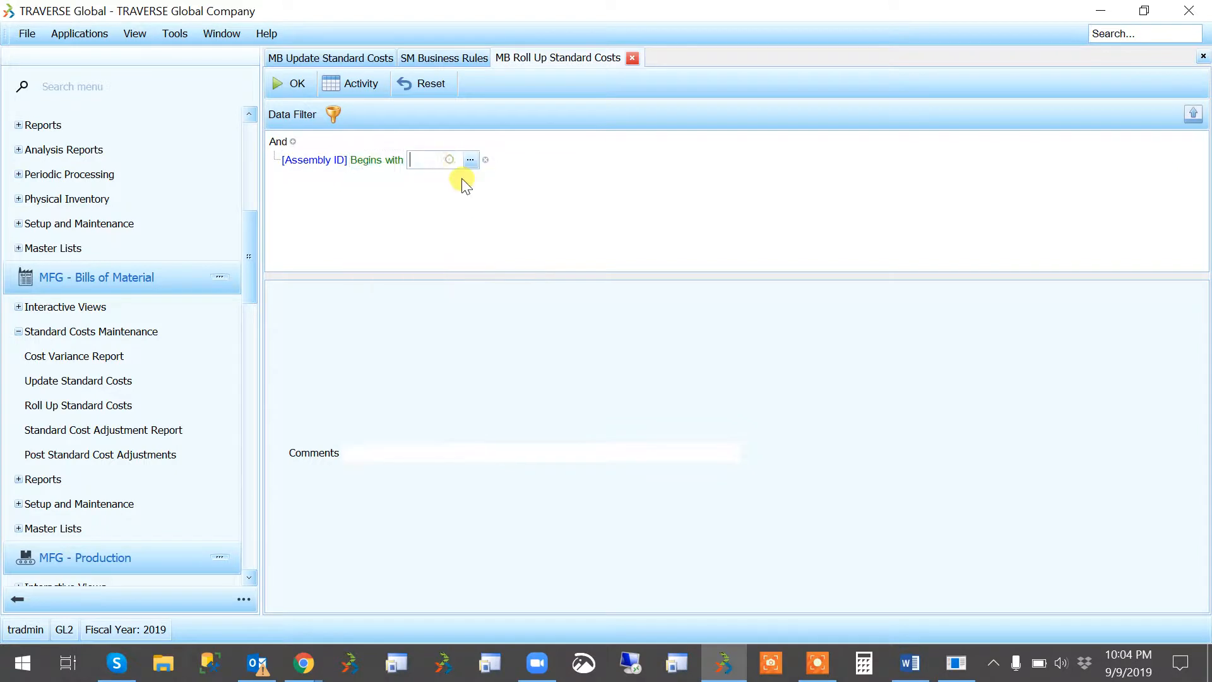
{"action": "left_click", "coordinate": [470, 163]}
{"action": "scroll", "coordinate": [433, 265], "scroll_direction": "down", "scroll_amount": 3}
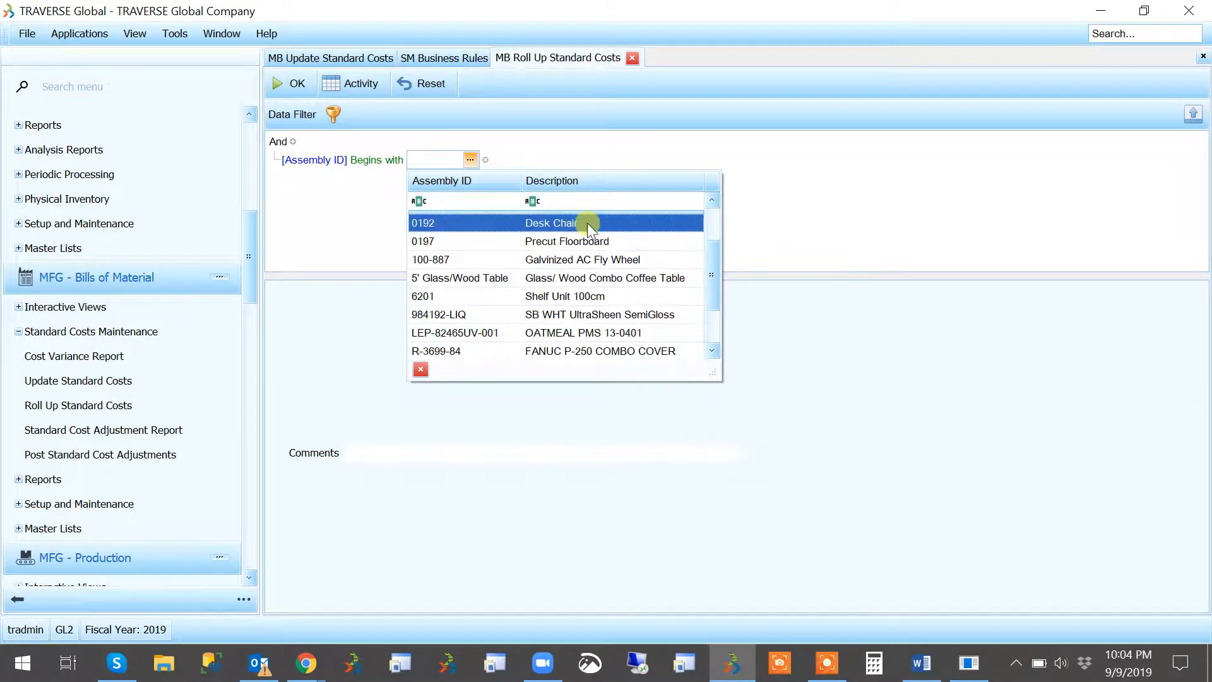
{"action": "left_click", "coordinate": [585, 203]}
{"action": "type", "text": "oak"}
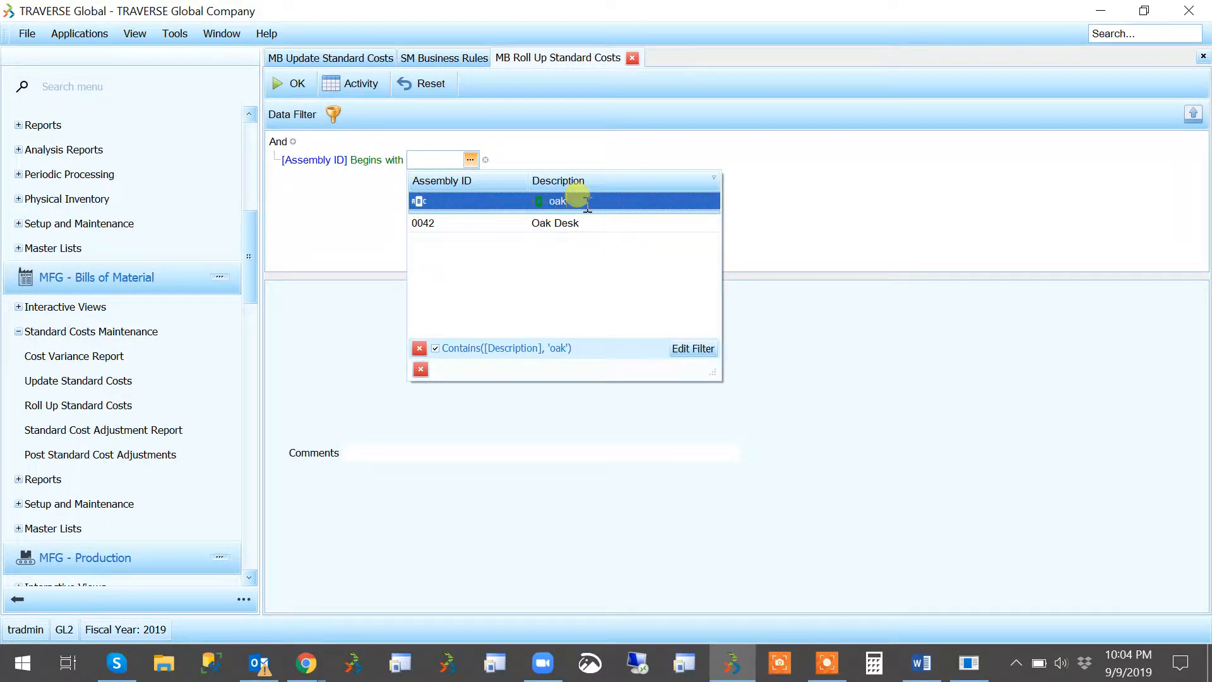
{"action": "key", "text": "Return"}
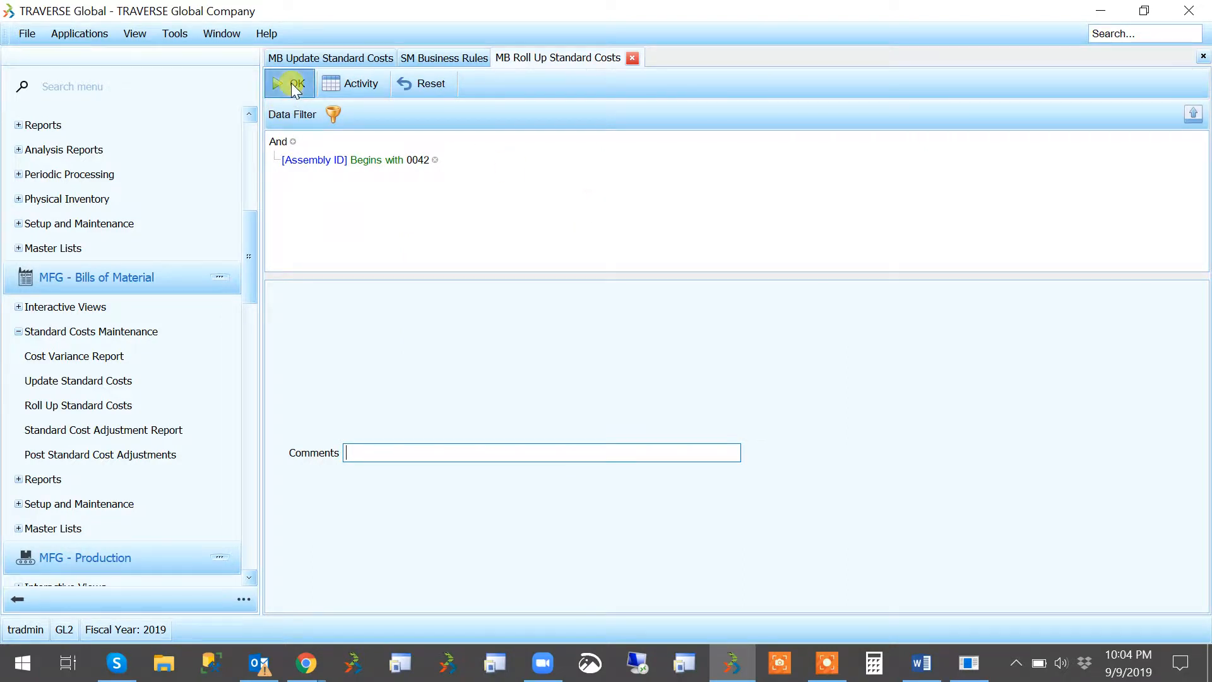
Run and confirm the standard cost roll-up for the filtered assembly, and close its report preview.
{"action": "left_click", "coordinate": [293, 88]}
{"action": "left_click", "coordinate": [782, 360]}
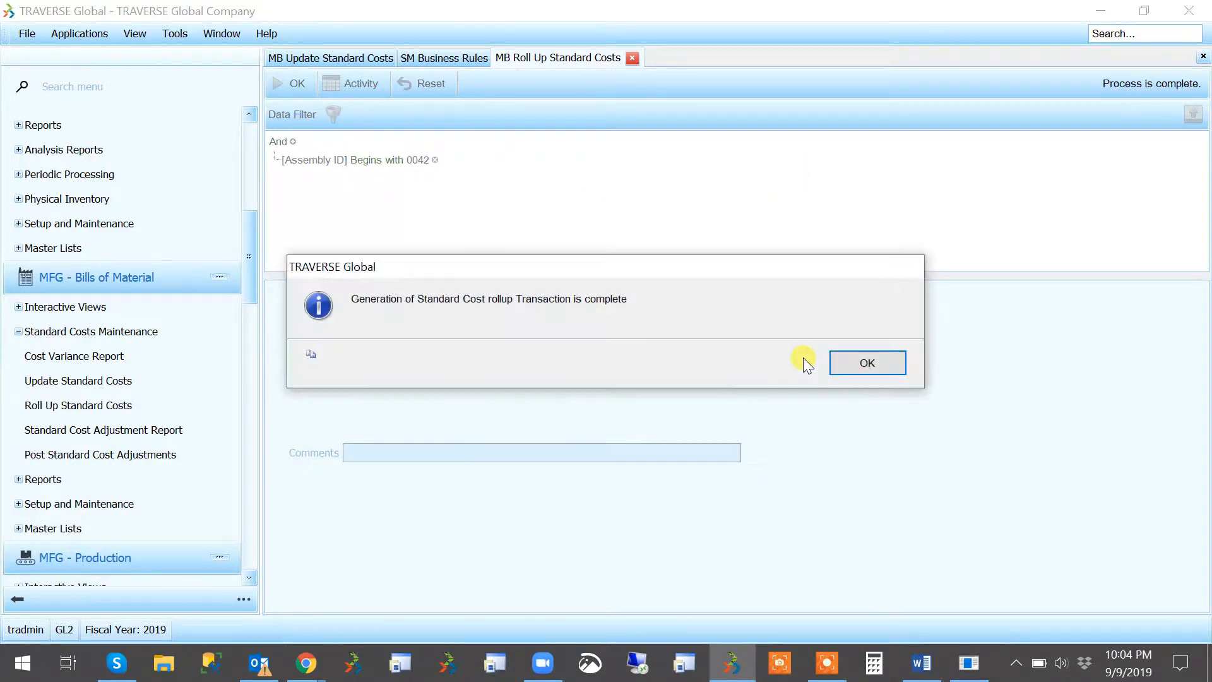
{"action": "left_click", "coordinate": [846, 363]}
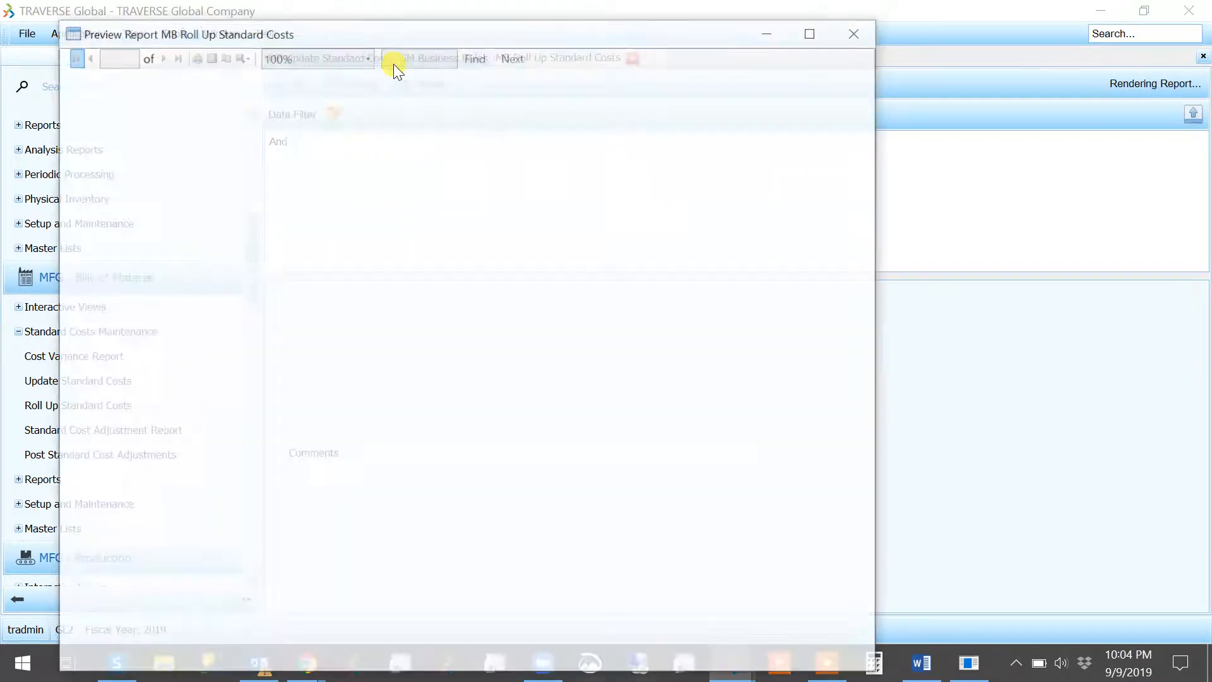
{"action": "left_click", "coordinate": [860, 31]}
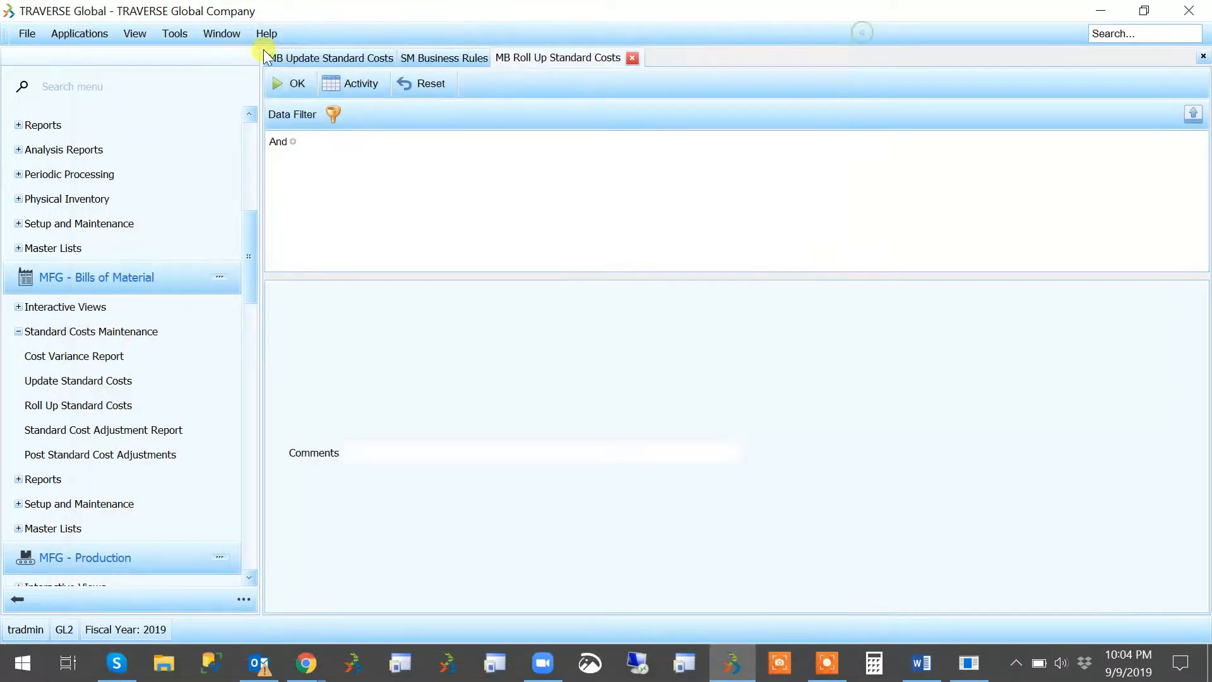
Review the cost adjustments generated for item 0042 in Update Standard Costs and the adjustments account in the Business Rules.
{"action": "left_click", "coordinate": [305, 58]}
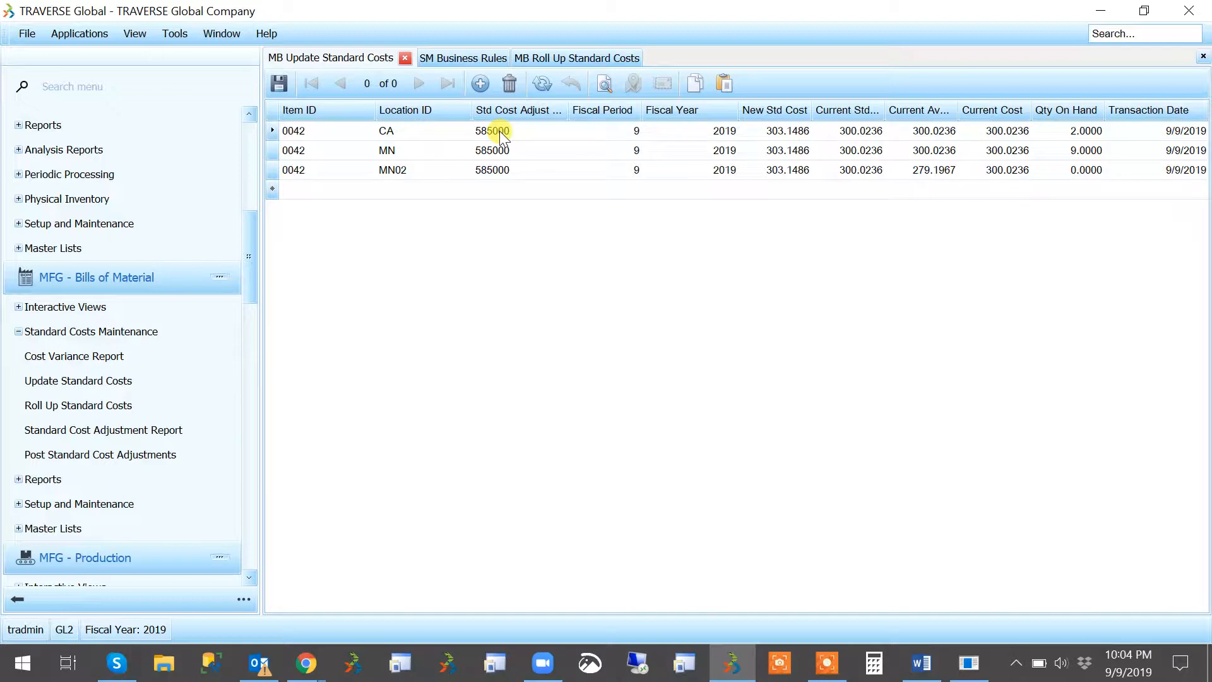
{"action": "left_click", "coordinate": [490, 56]}
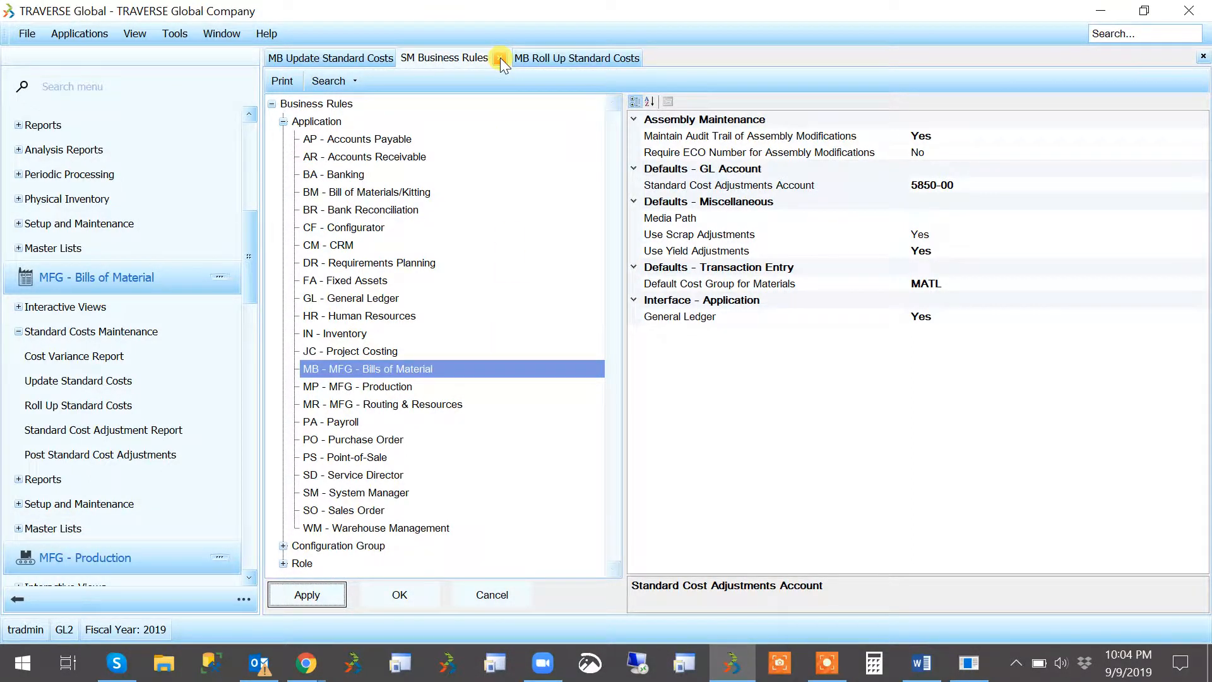
{"action": "left_click", "coordinate": [565, 56]}
{"action": "left_click", "coordinate": [329, 59]}
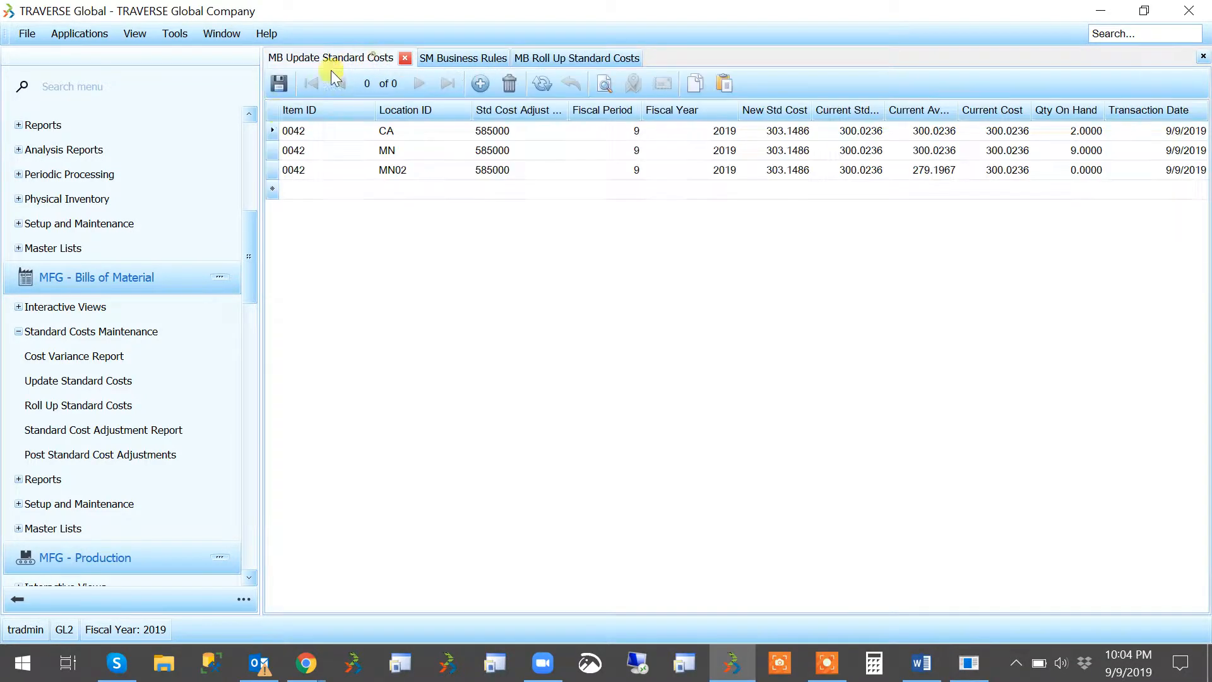
Delete the item 0042 cost adjustments for locations CA, MN and MN02, and close the update and roll-up forms.
{"action": "left_click", "coordinate": [272, 130]}
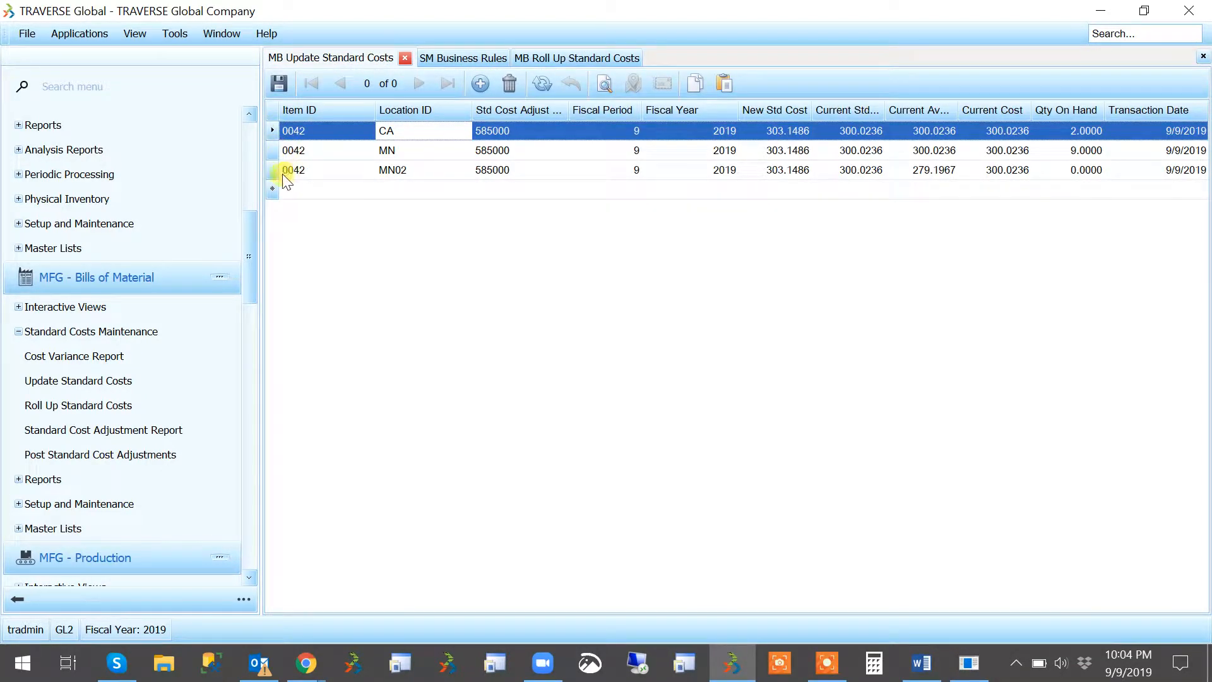
{"action": "left_click", "coordinate": [272, 169], "text": "shift"}
{"action": "right_click", "coordinate": [275, 170]}
{"action": "left_click", "coordinate": [331, 348]}
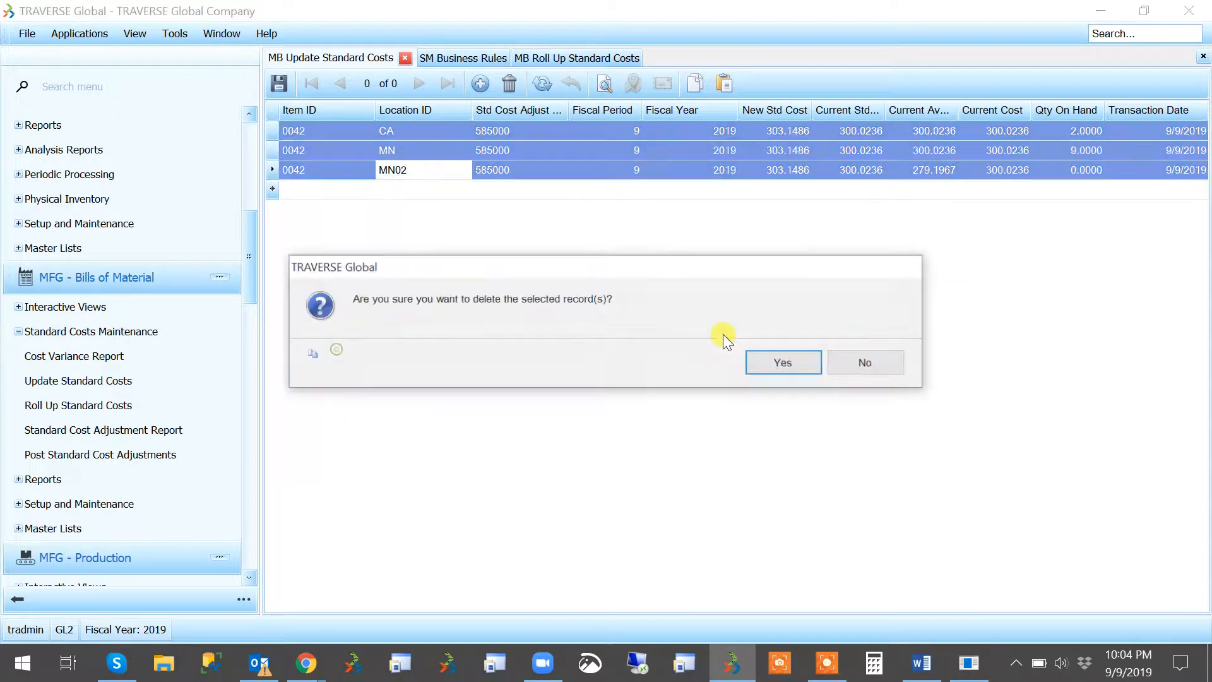
{"action": "left_click", "coordinate": [755, 365]}
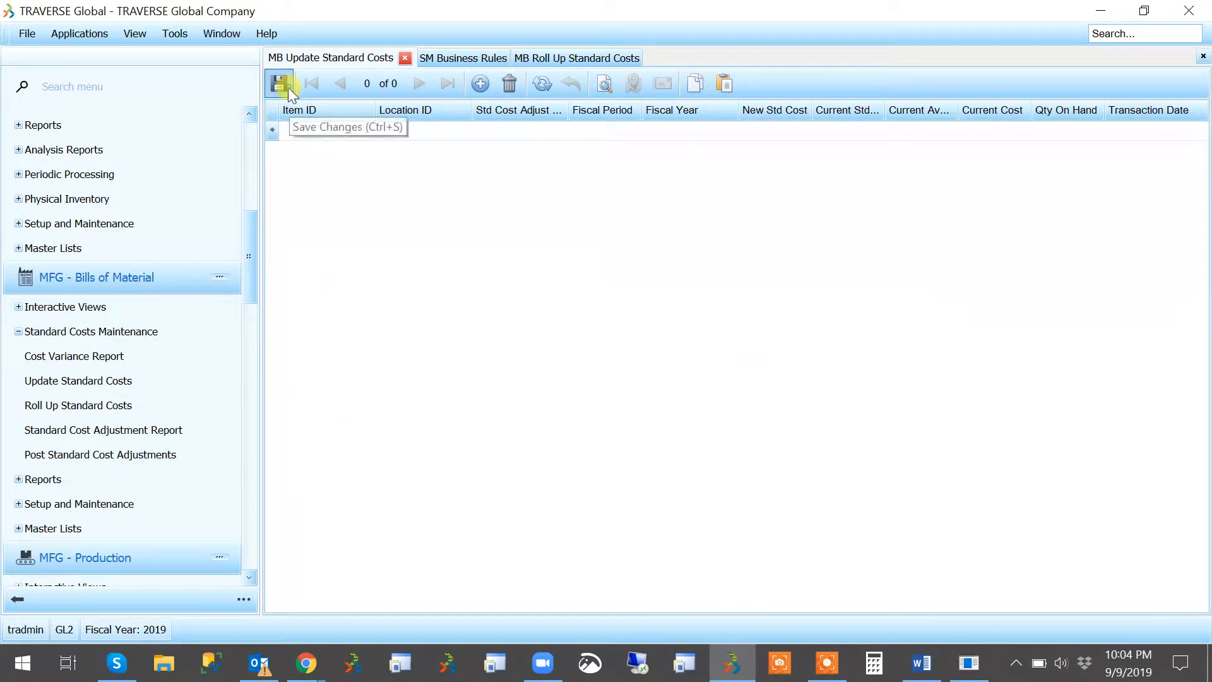
{"action": "left_click", "coordinate": [405, 58]}
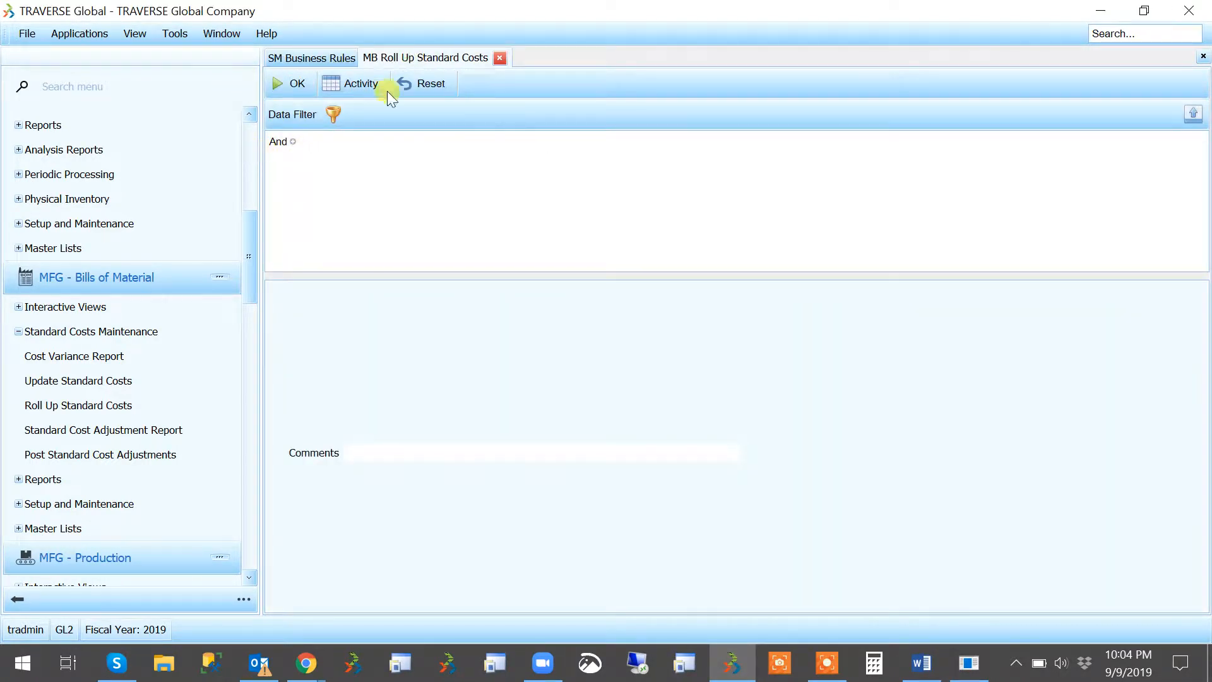
{"action": "left_click", "coordinate": [500, 58]}
Open a second Business Rules form, check the Costing Method under IN - Inventory, and close that form.
{"action": "scroll", "coordinate": [86, 187], "scroll_direction": "up", "scroll_amount": 5}
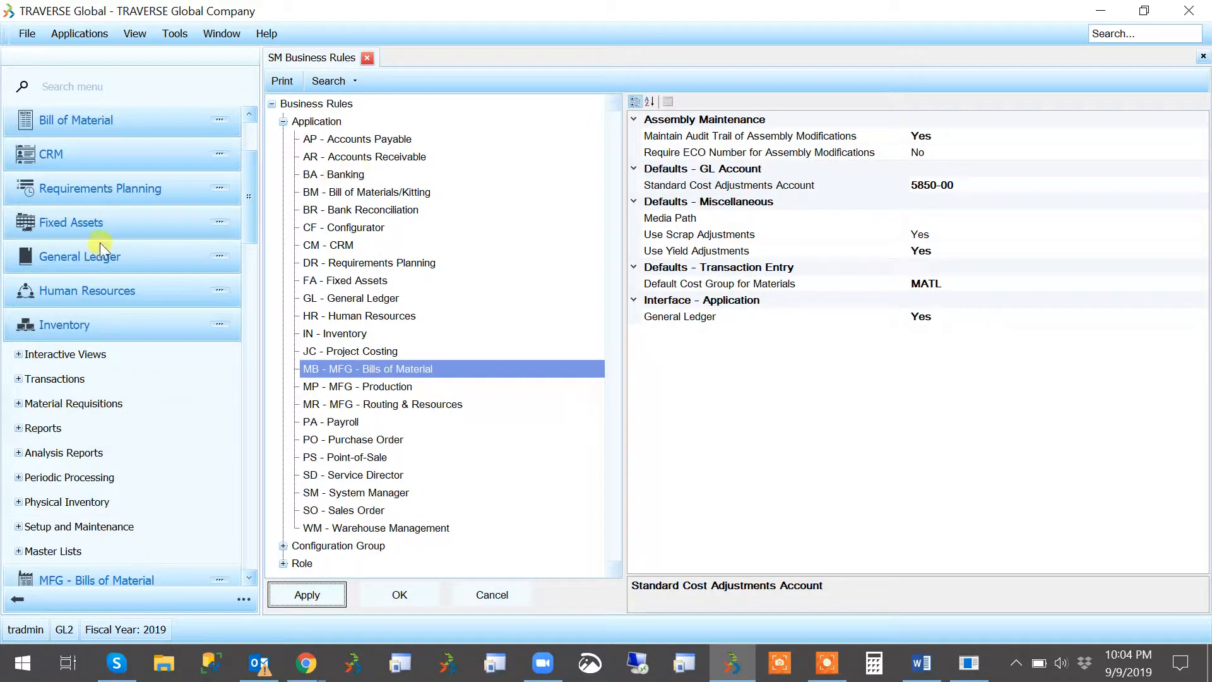
{"action": "scroll", "coordinate": [101, 250], "scroll_direction": "up", "scroll_amount": 3}
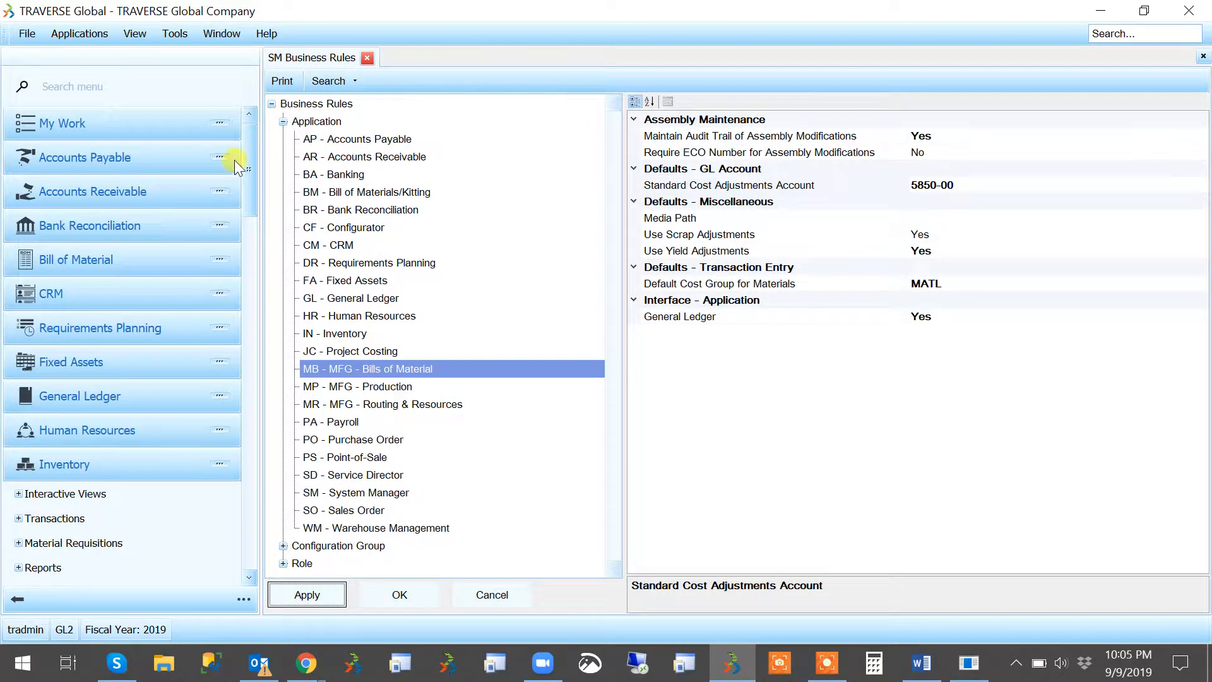
{"action": "left_click_drag", "start_coordinate": [245, 165], "coordinate": [149, 460]}
{"action": "left_click", "coordinate": [81, 442]}
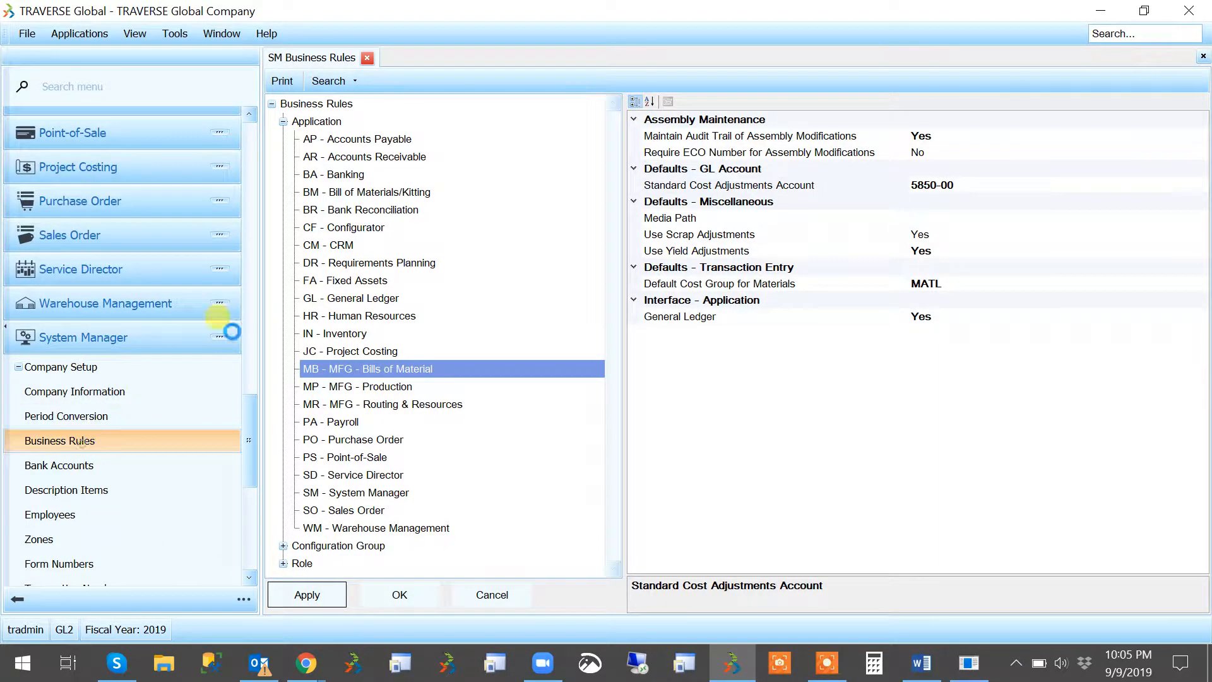
{"action": "left_click", "coordinate": [344, 333]}
{"action": "scroll", "coordinate": [947, 379], "scroll_direction": "down", "scroll_amount": 3}
{"action": "left_click", "coordinate": [962, 433]}
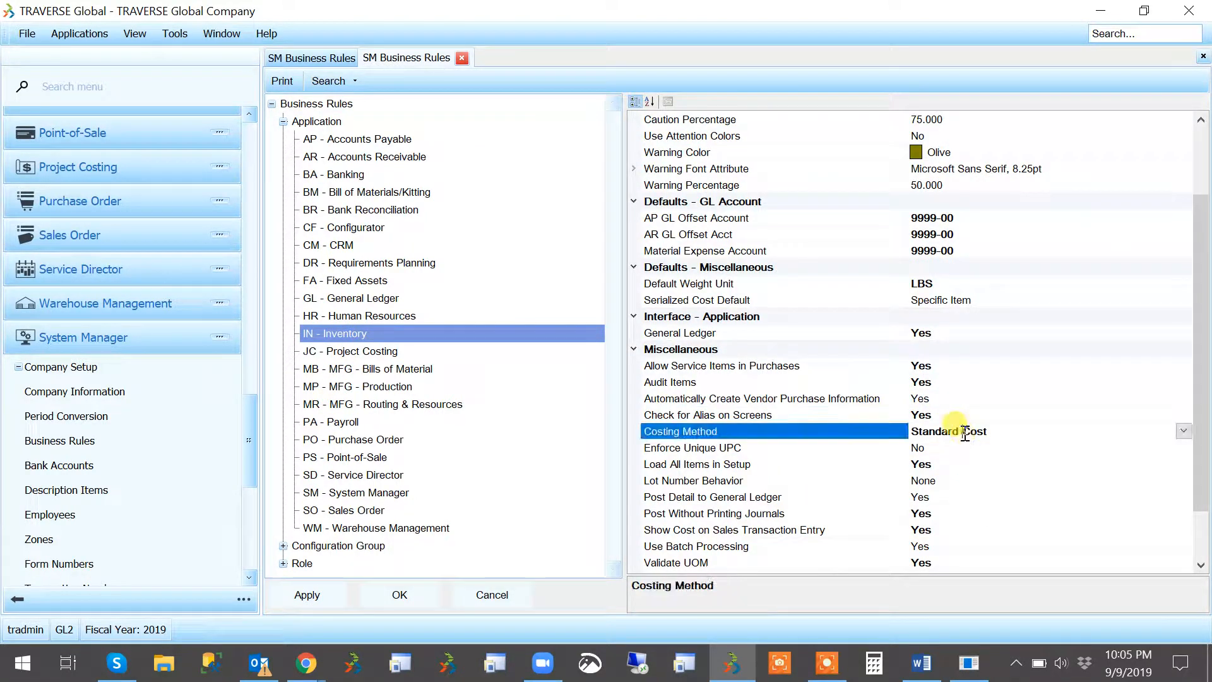
{"action": "left_click", "coordinate": [465, 58]}
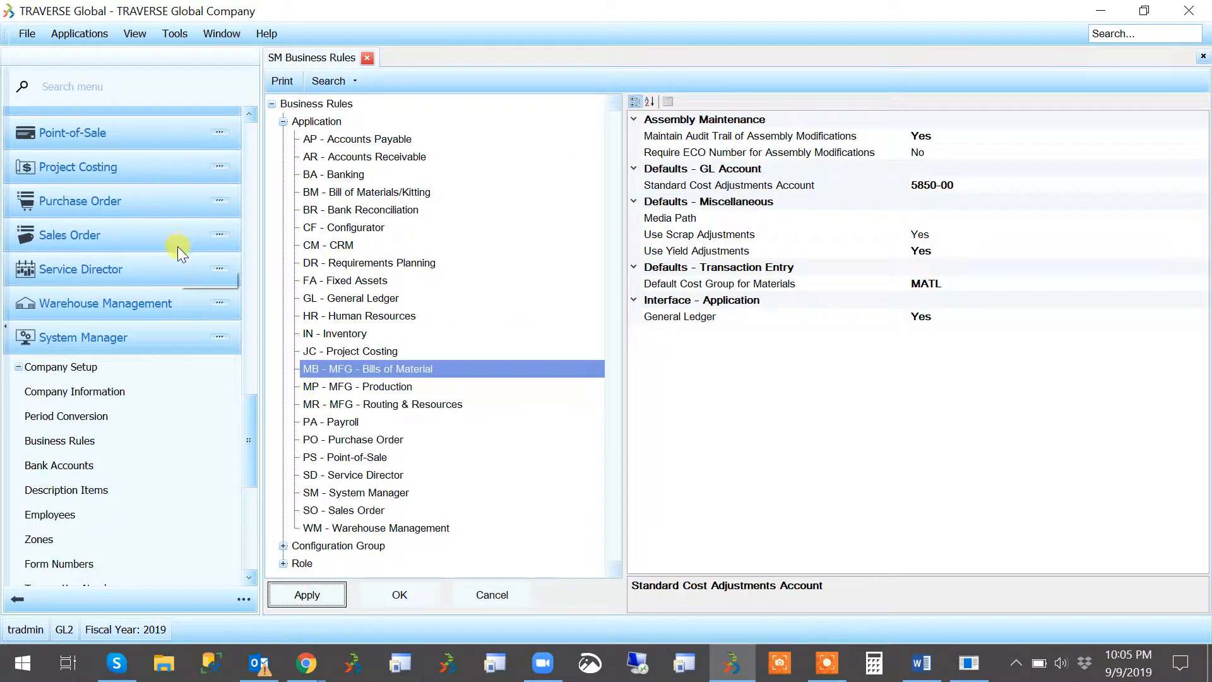
Open the Bills of Material form from the MFG - Bills of Material setup and maintenance functions.
{"action": "scroll", "coordinate": [177, 246], "scroll_direction": "up", "scroll_amount": 5}
{"action": "scroll", "coordinate": [183, 379], "scroll_direction": "up", "scroll_amount": 3}
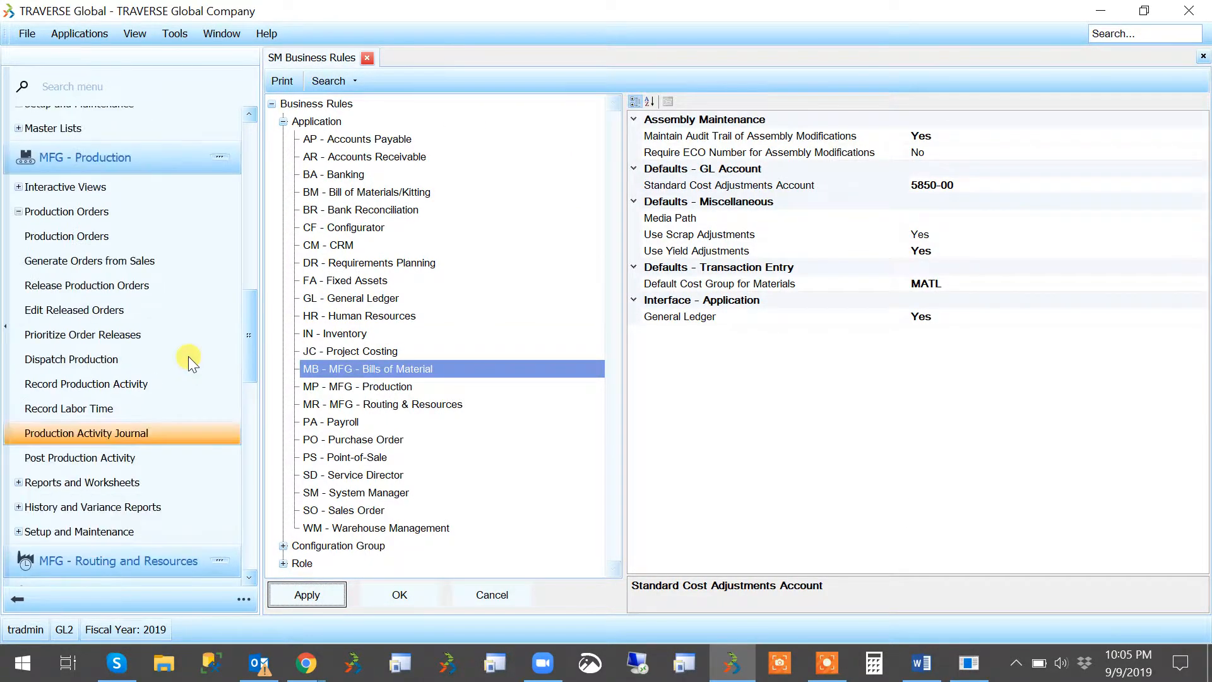
{"action": "left_click", "coordinate": [220, 161]}
{"action": "scroll", "coordinate": [187, 302], "scroll_direction": "down", "scroll_amount": 4}
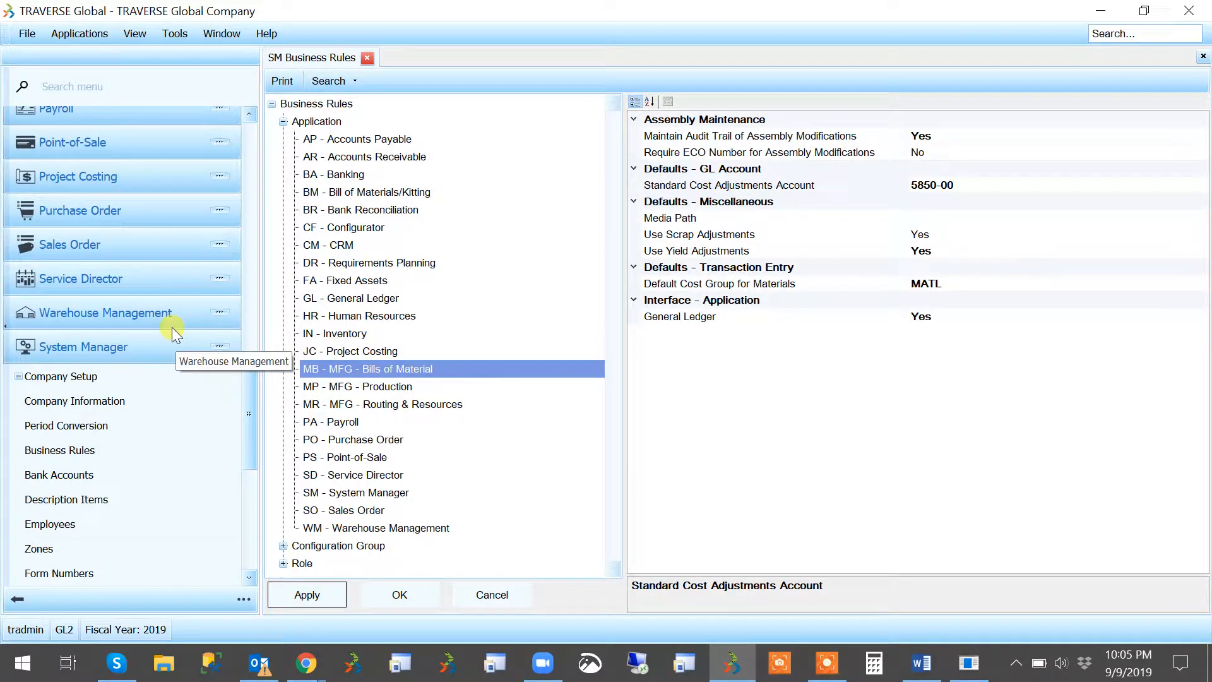
{"action": "scroll", "coordinate": [172, 327], "scroll_direction": "down", "scroll_amount": 2}
{"action": "scroll", "coordinate": [172, 327], "scroll_direction": "up", "scroll_amount": 4}
{"action": "scroll", "coordinate": [171, 327], "scroll_direction": "up", "scroll_amount": 2}
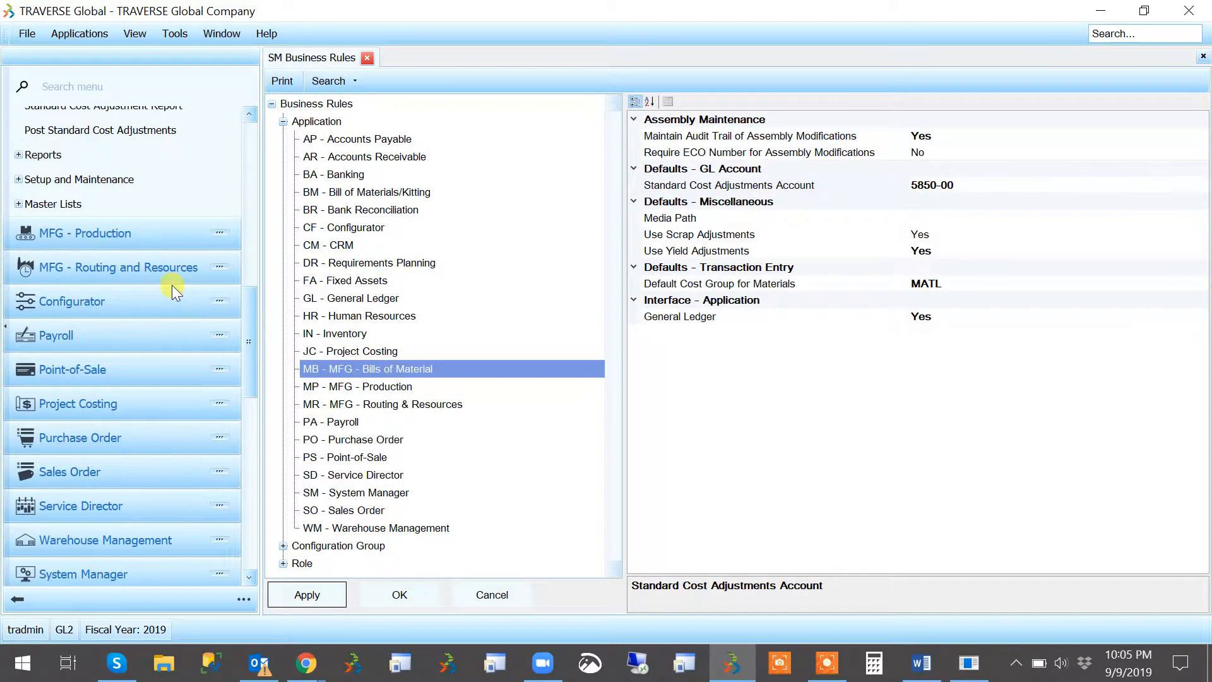
{"action": "scroll", "coordinate": [172, 285], "scroll_direction": "up", "scroll_amount": 4}
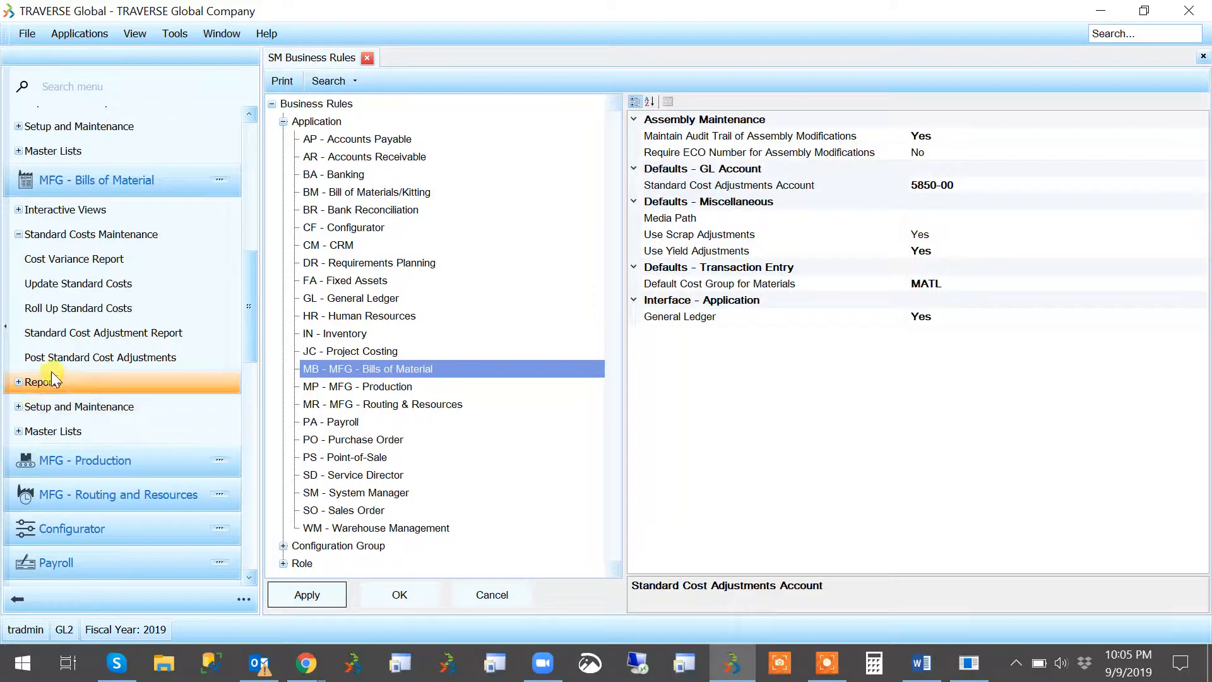
{"action": "left_click", "coordinate": [36, 407]}
{"action": "left_click", "coordinate": [34, 414]}
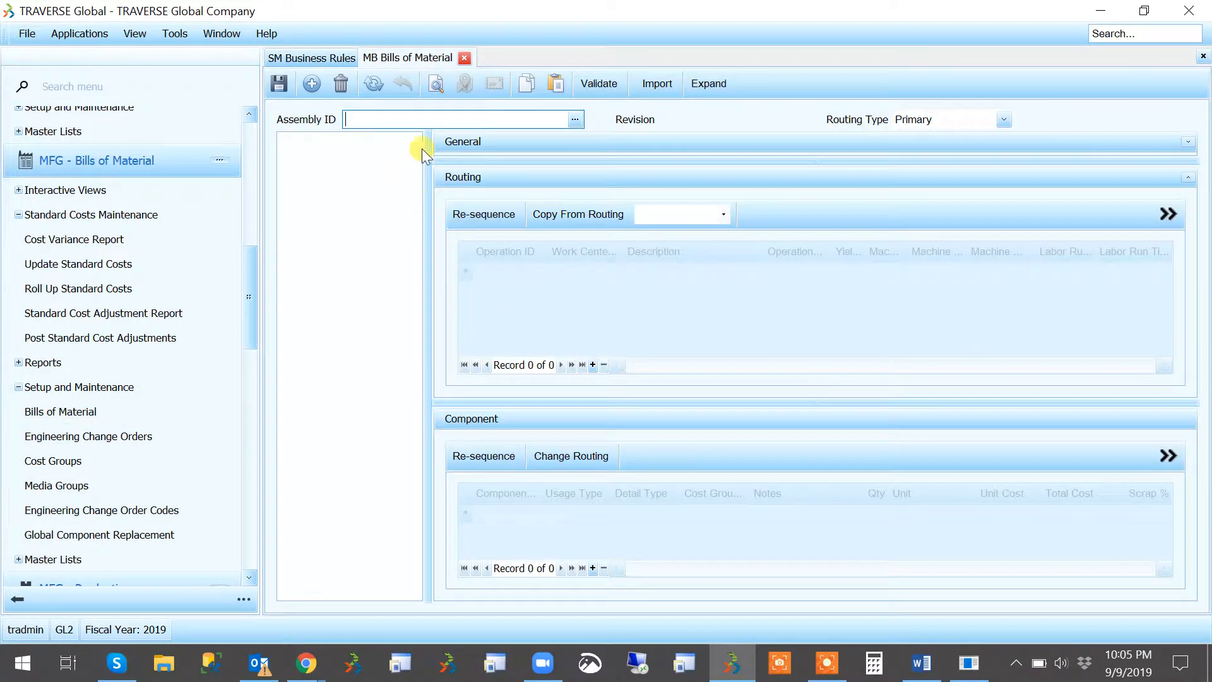
Look up assemblies by the description "oak" and load assembly 0042, Oak Desk, in the Bills of Material form.
{"action": "left_click", "coordinate": [574, 120]}
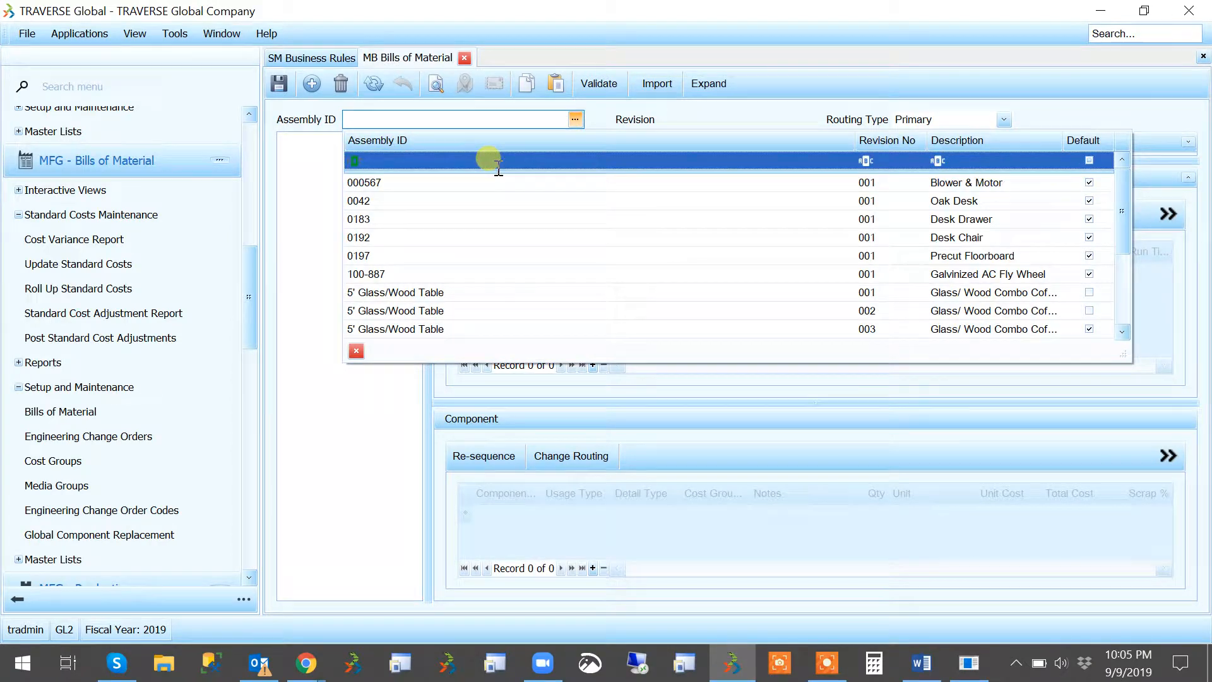
{"action": "type", "text": "5"}
{"action": "key", "text": "Escape"}
{"action": "type", "text": "oak"}
{"action": "key", "text": "Down"}
{"action": "key", "text": "Return"}
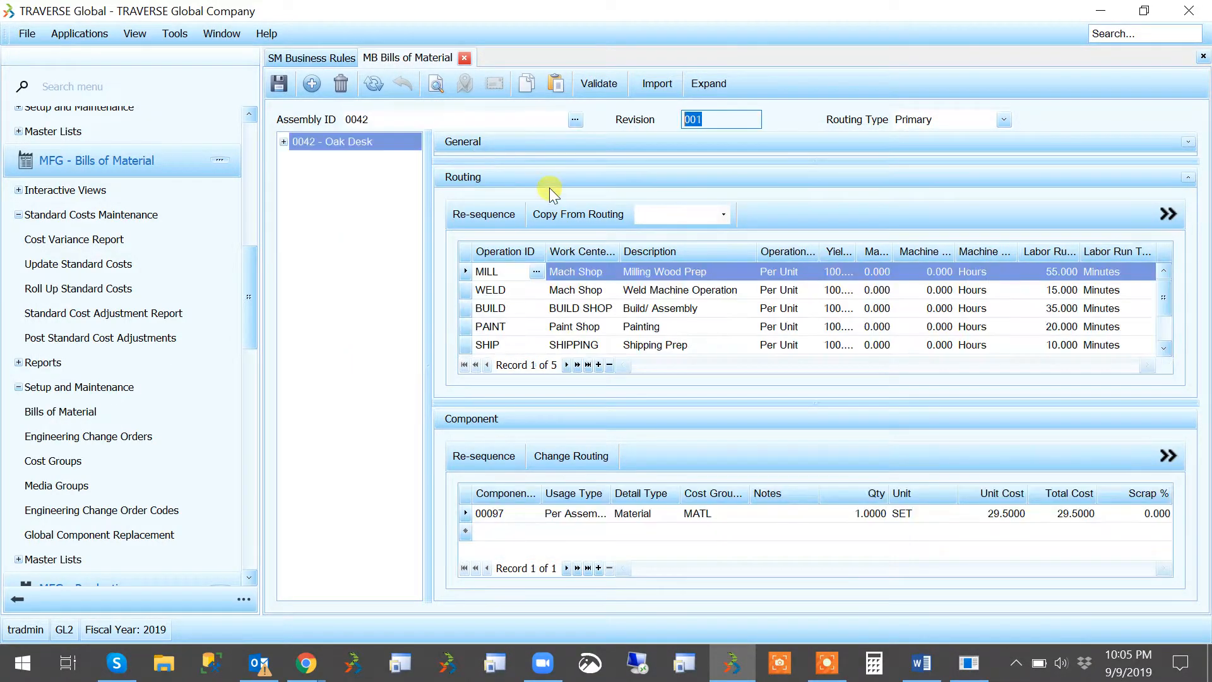
Expand the Oak Desk's general information, review its cost detail by cost group, and close the cost detail.
{"action": "left_click", "coordinate": [1188, 142]}
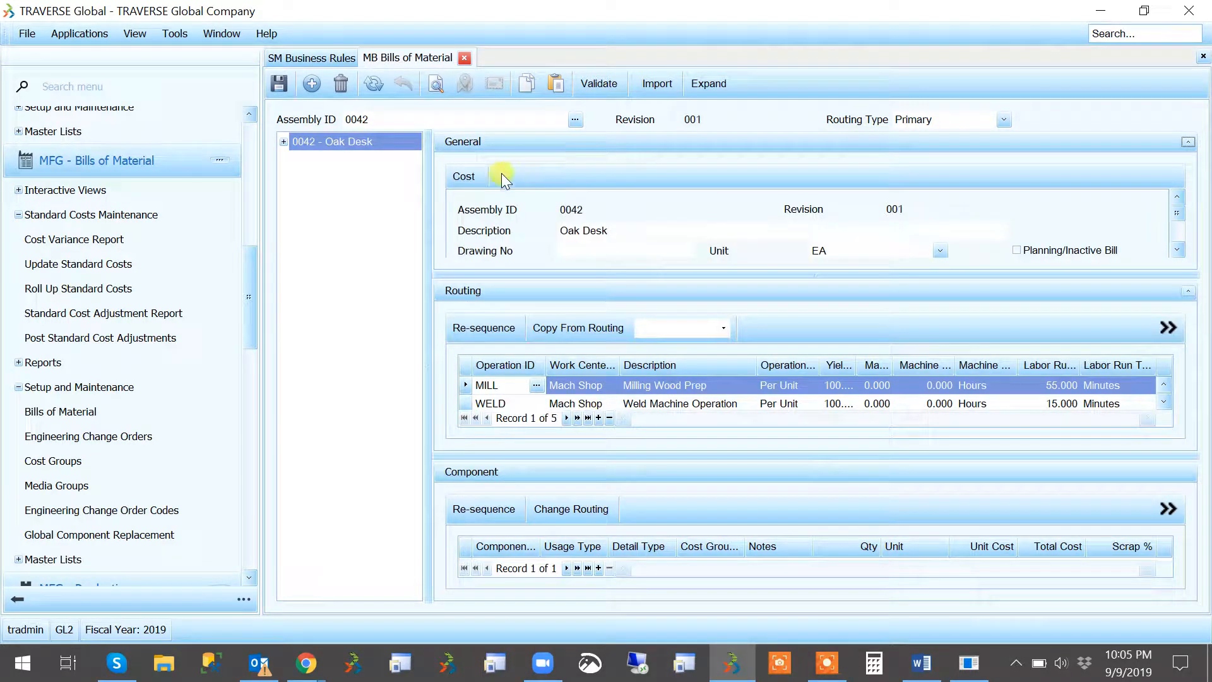
{"action": "left_click", "coordinate": [464, 184]}
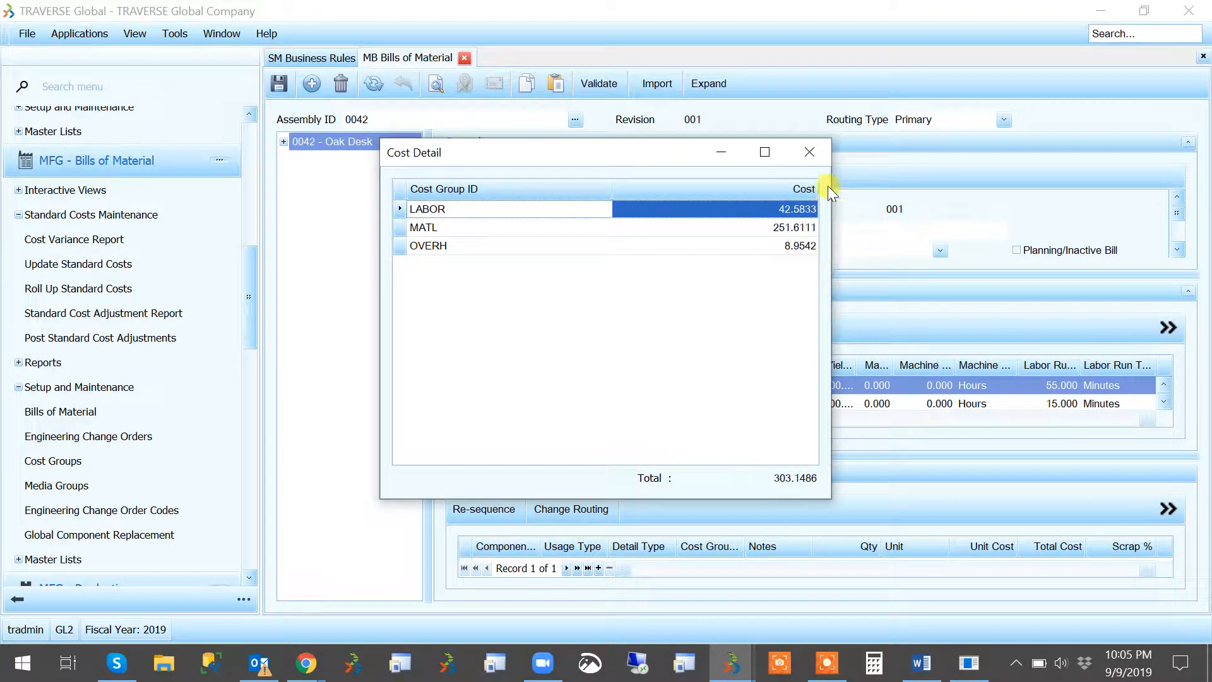
{"action": "left_click", "coordinate": [813, 149]}
Open the Items form from the Inventory setup and maintenance functions and show its location information.
{"action": "scroll", "coordinate": [111, 364], "scroll_direction": "down", "scroll_amount": 10}
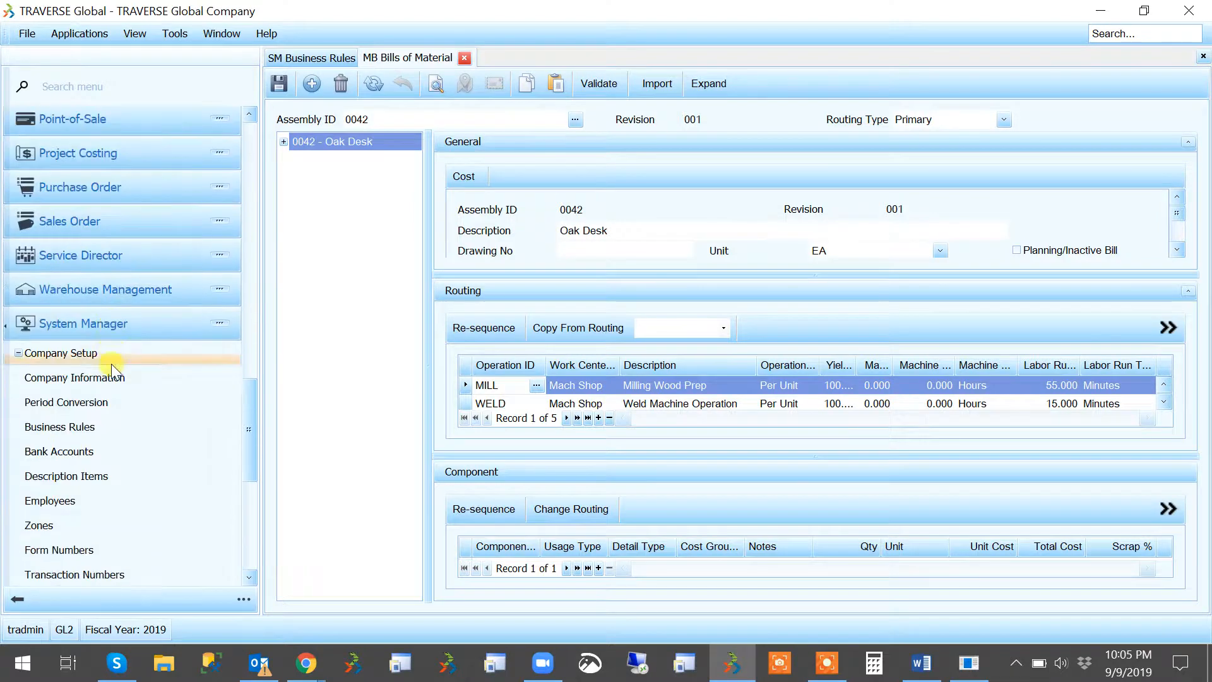
{"action": "scroll", "coordinate": [112, 358], "scroll_direction": "up", "scroll_amount": 5}
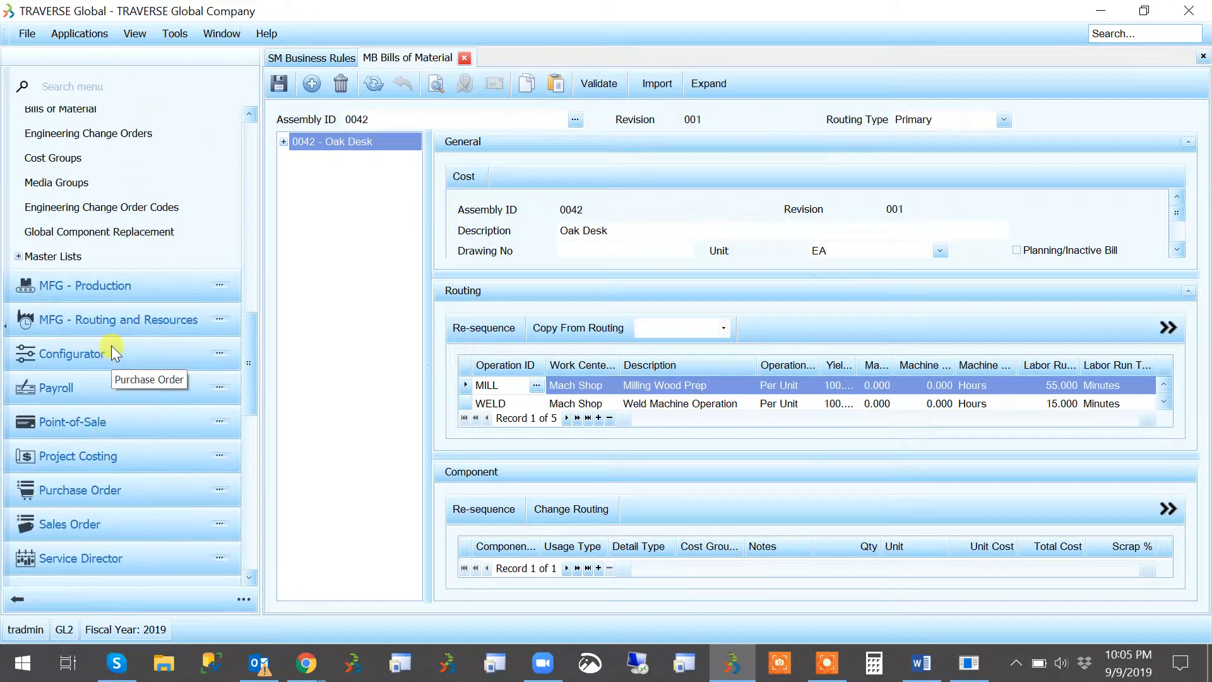
{"action": "scroll", "coordinate": [111, 346], "scroll_direction": "up", "scroll_amount": 10}
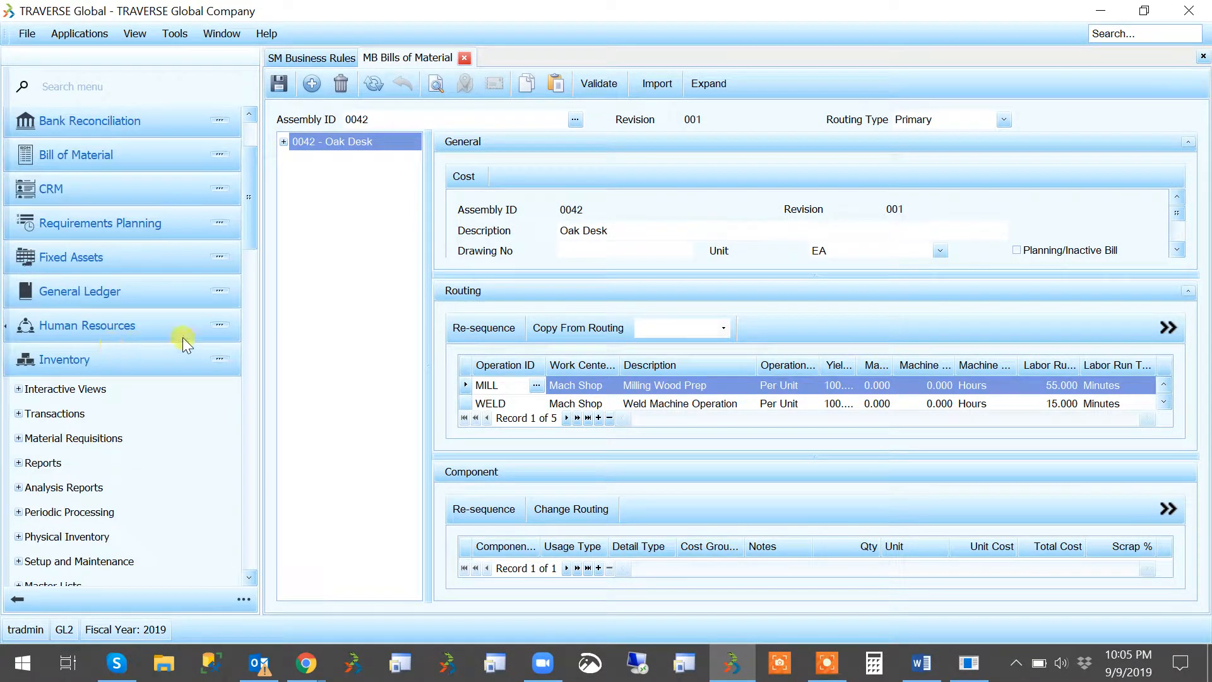
{"action": "scroll", "coordinate": [67, 423], "scroll_direction": "down", "scroll_amount": 3}
{"action": "left_click", "coordinate": [67, 408]}
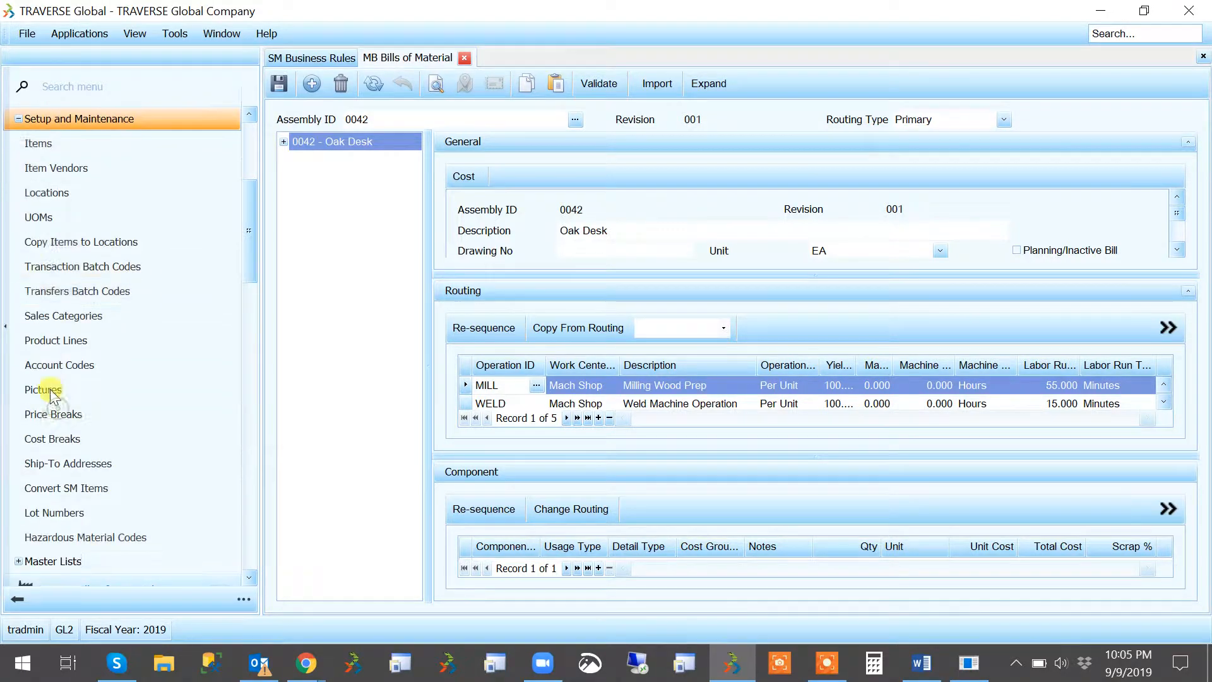
{"action": "left_click", "coordinate": [59, 149]}
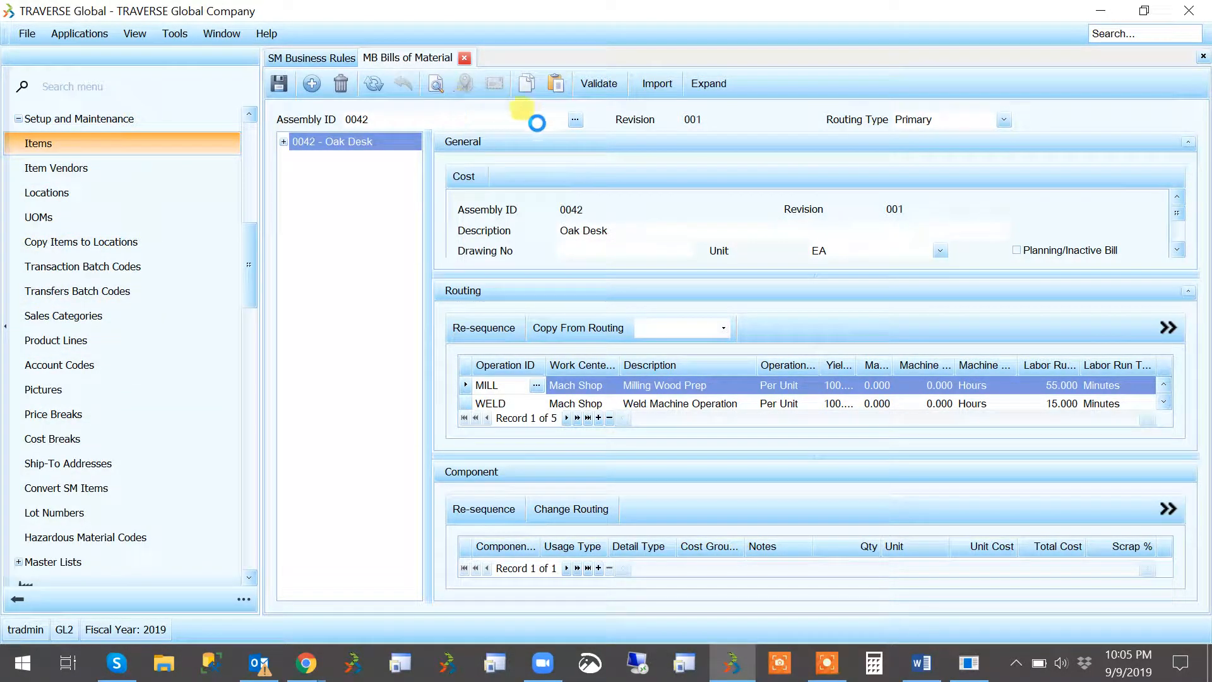
{"action": "left_click", "coordinate": [376, 60]}
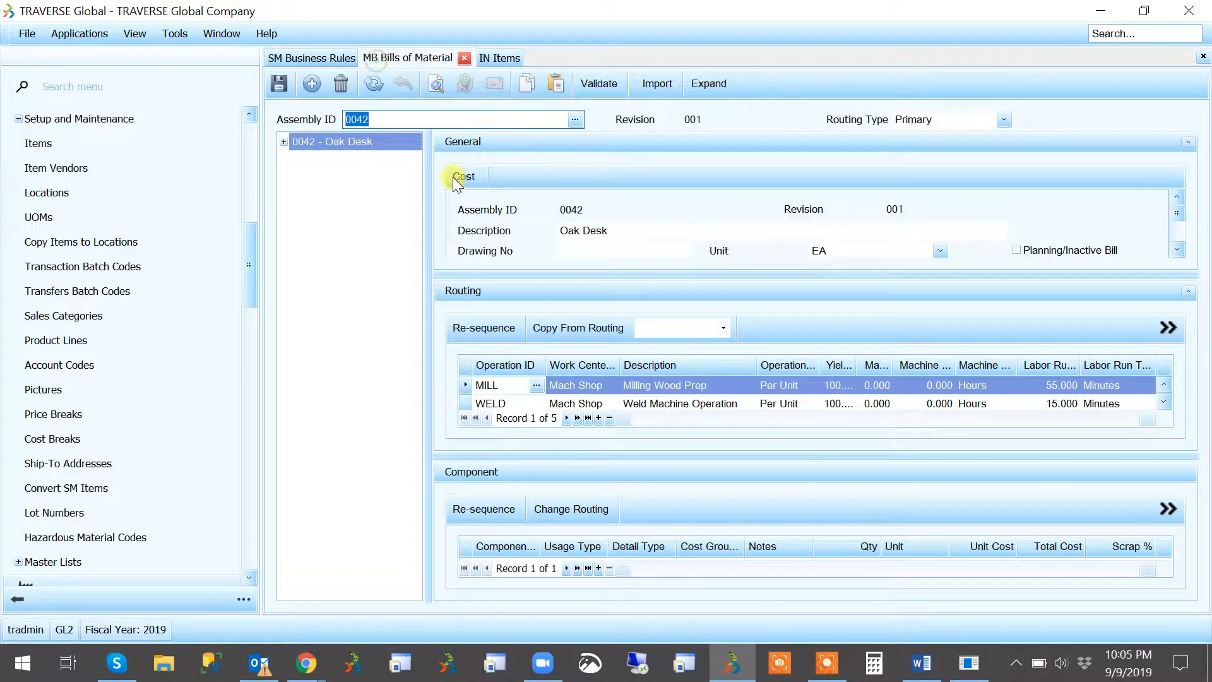
{"action": "left_click", "coordinate": [514, 61]}
{"action": "left_click", "coordinate": [316, 155]}
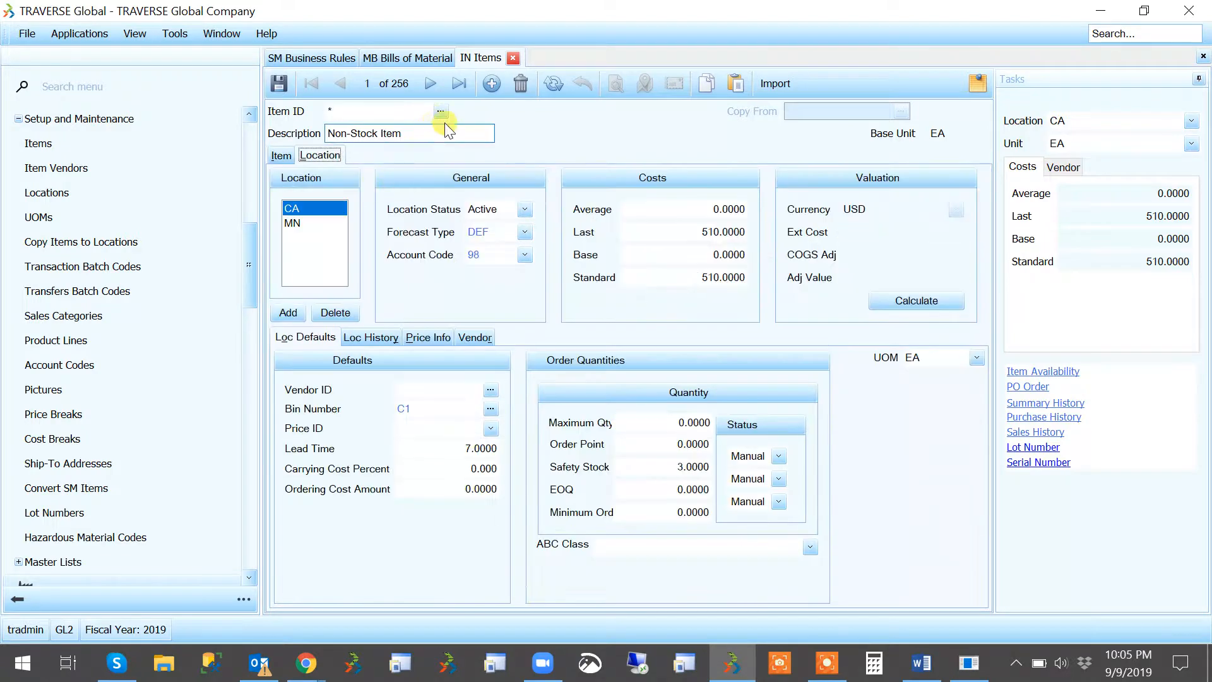
Find item 0042 (Oak Desk) by the description "oak" and review its standard cost at locations CA and MN.
{"action": "left_click", "coordinate": [441, 111]}
{"action": "left_click", "coordinate": [480, 151]}
{"action": "type", "text": "oak"}
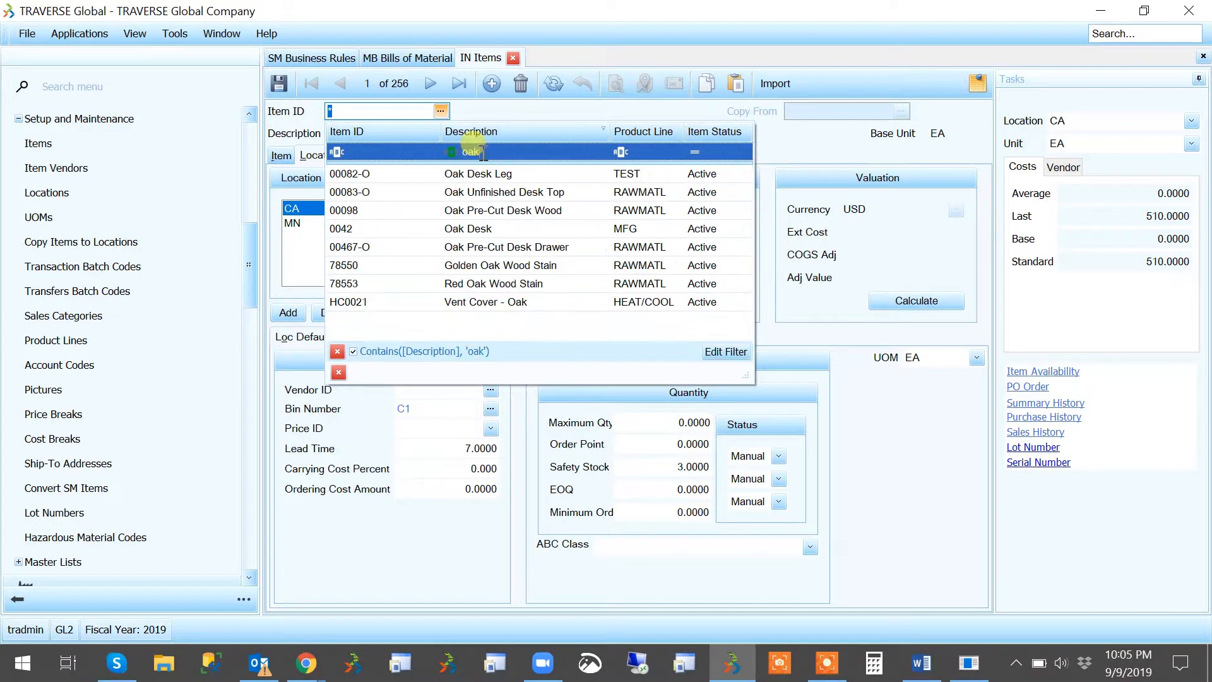
{"action": "key", "text": "Down"}
{"action": "key", "text": "Down"}
{"action": "key", "text": "Down"}
{"action": "key", "text": "Down"}
{"action": "key", "text": "Return"}
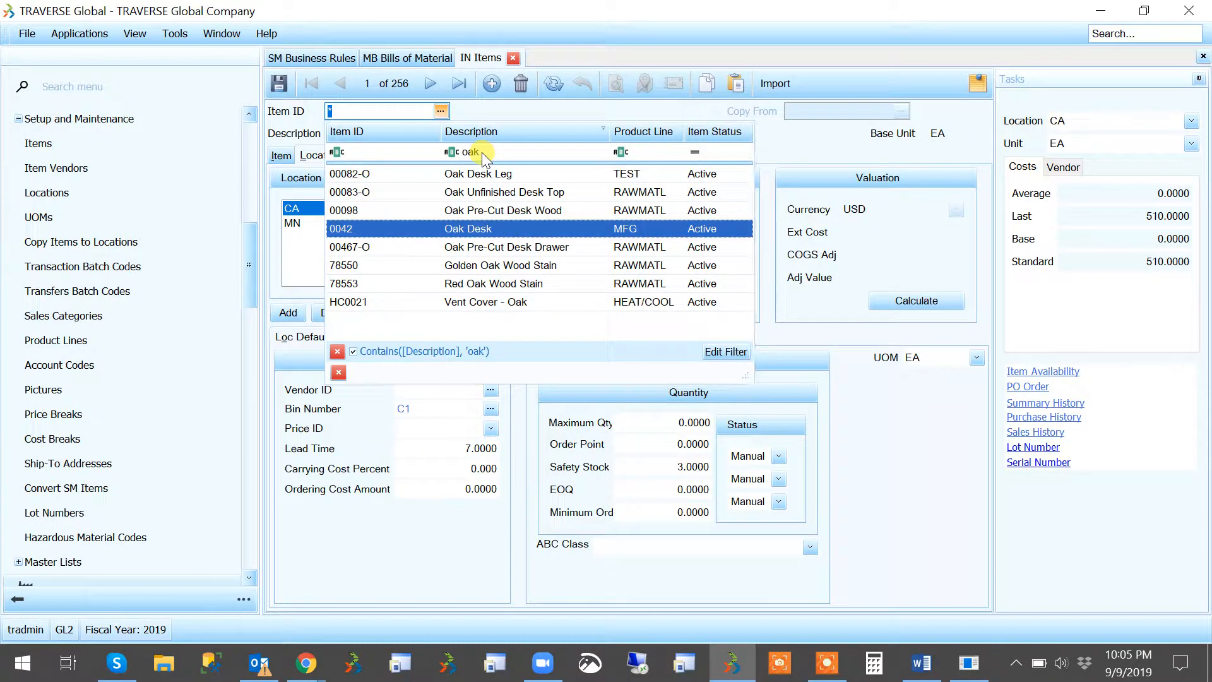
{"action": "left_click", "coordinate": [704, 278]}
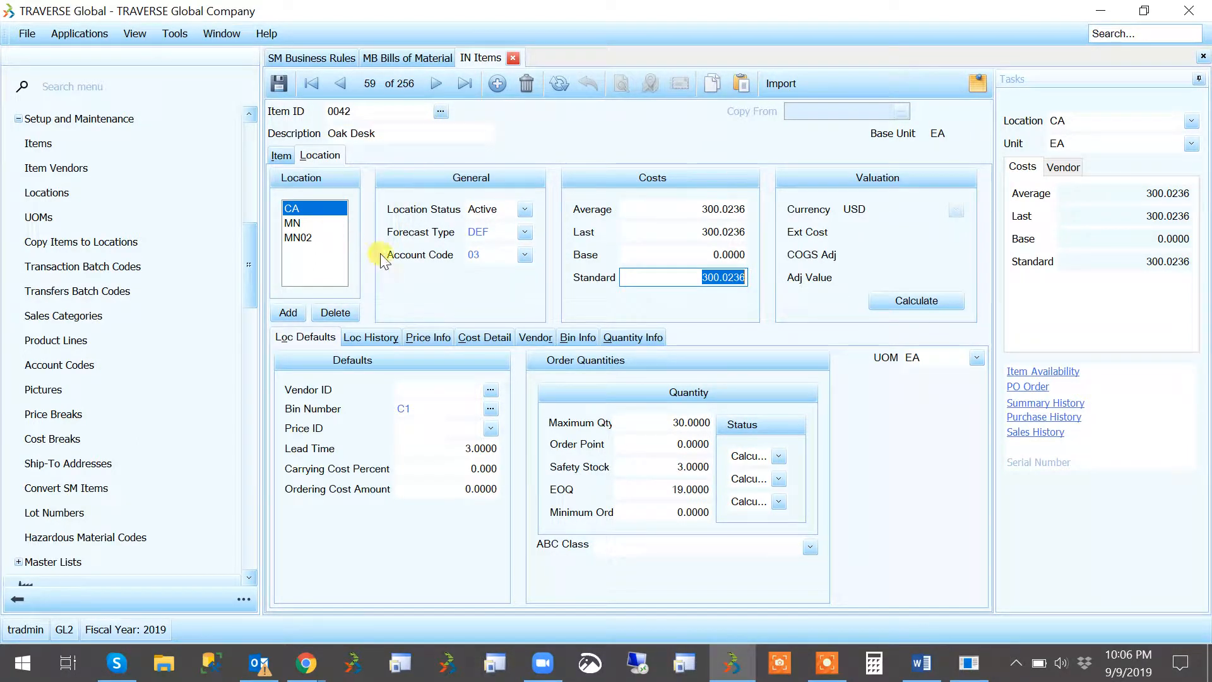
{"action": "left_click", "coordinate": [294, 223]}
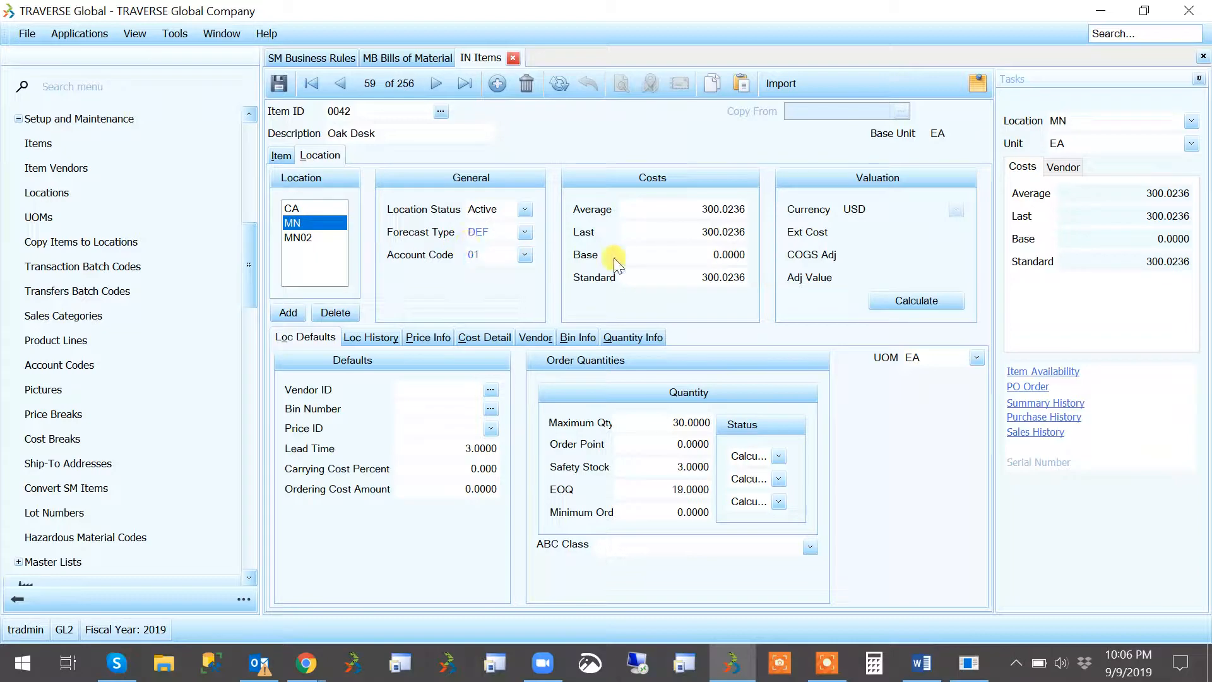
Open the account codes from the item's MN location and check the standard cost variance account for its account code.
{"action": "left_click", "coordinate": [484, 259]}
{"action": "double_click", "coordinate": [484, 259]}
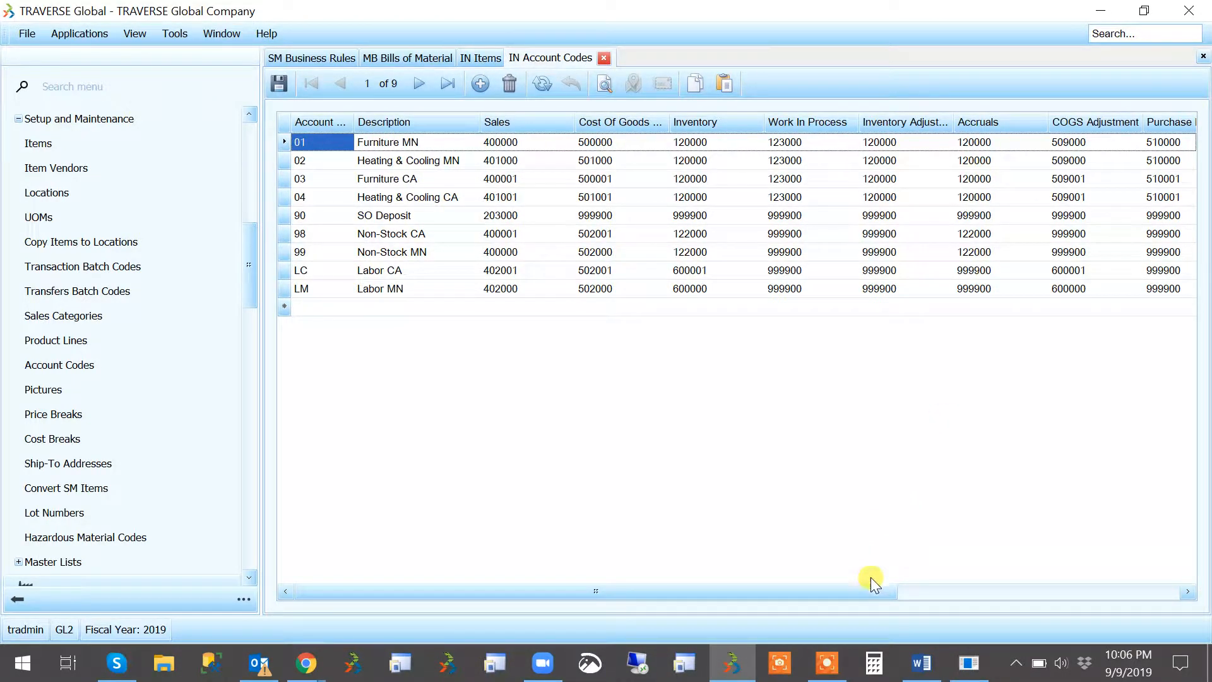
{"action": "left_click_drag", "start_coordinate": [871, 590], "coordinate": [957, 591]}
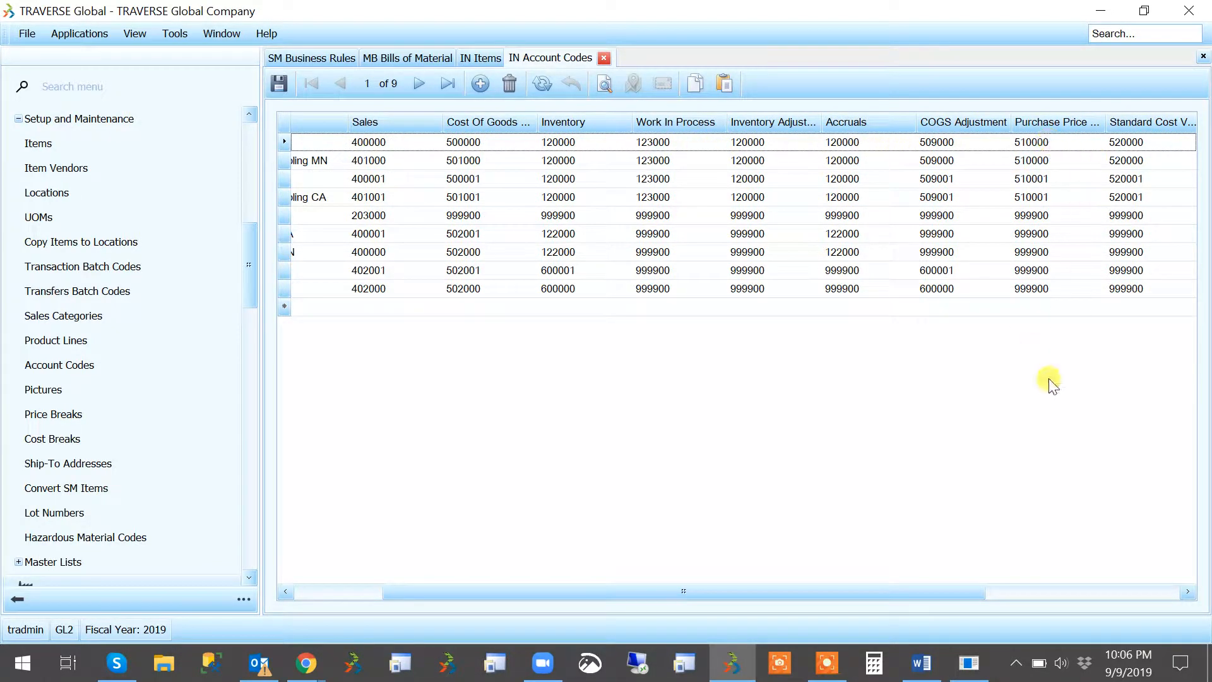
{"action": "left_click", "coordinate": [1151, 143]}
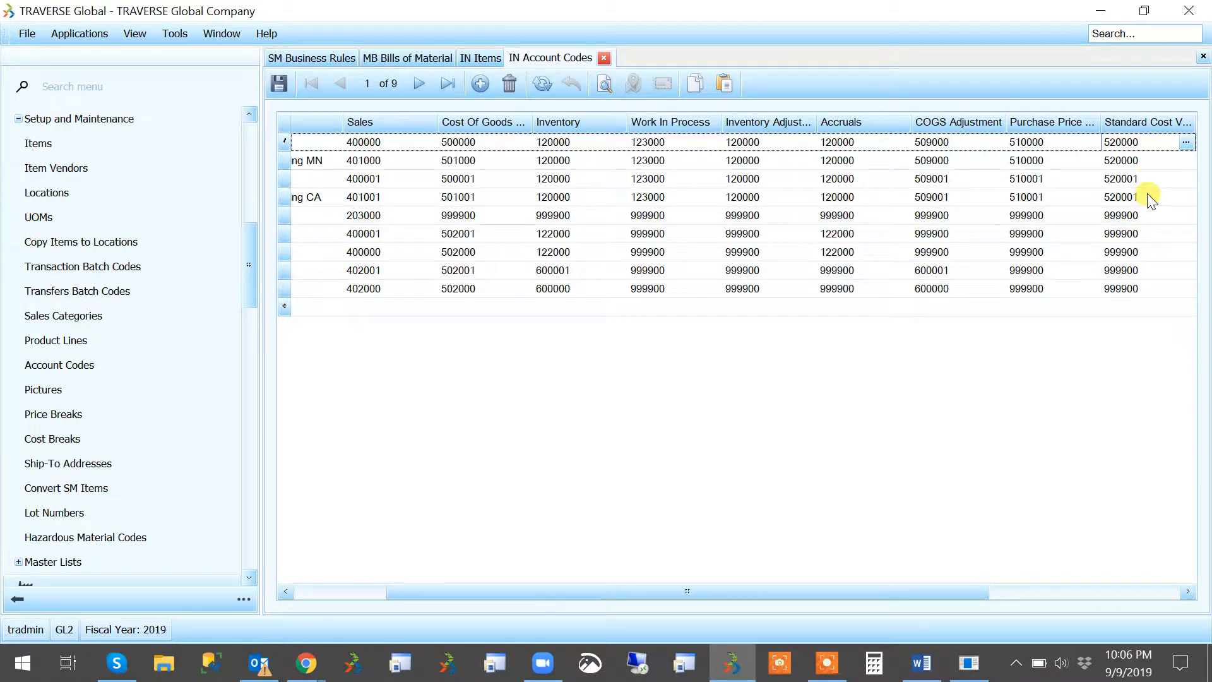
{"action": "left_click", "coordinate": [461, 56]}
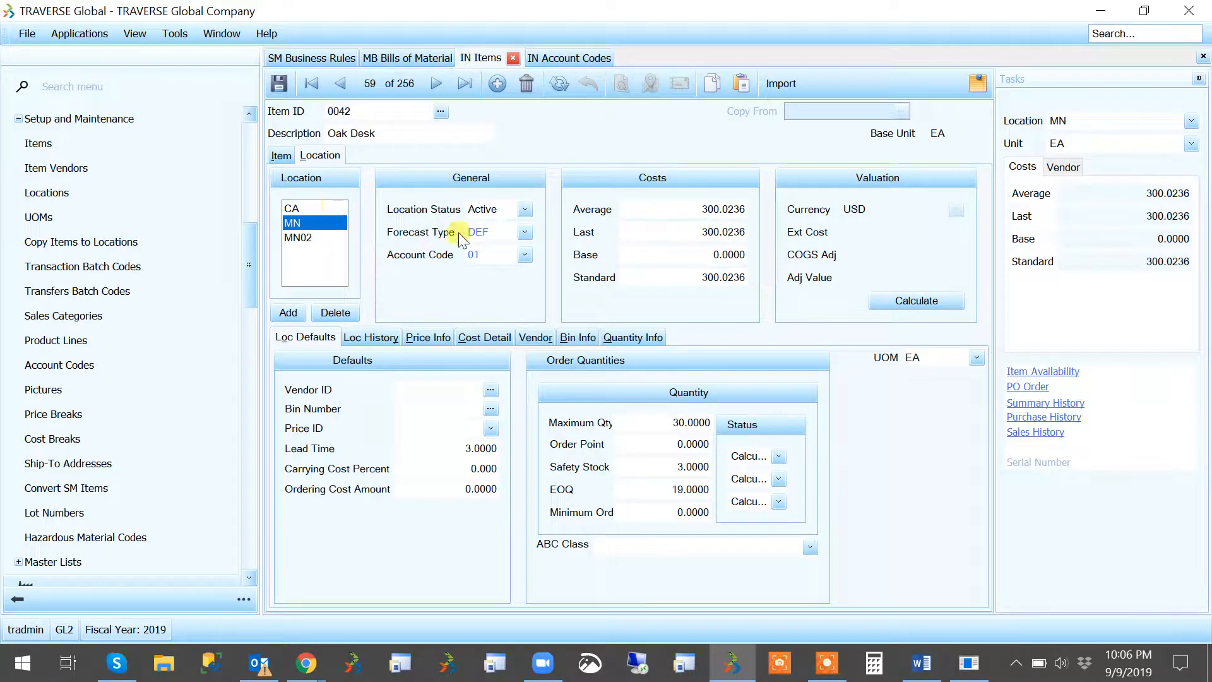
{"action": "left_click", "coordinate": [555, 58]}
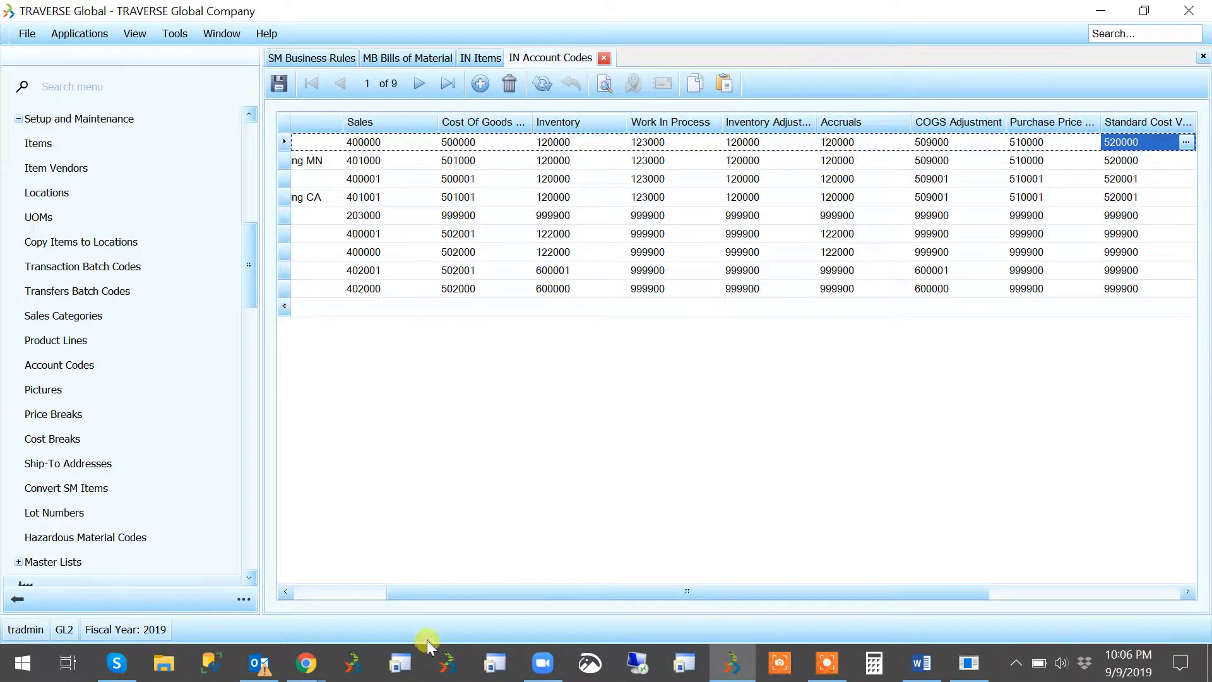
{"action": "left_click_drag", "start_coordinate": [547, 591], "coordinate": [685, 597]}
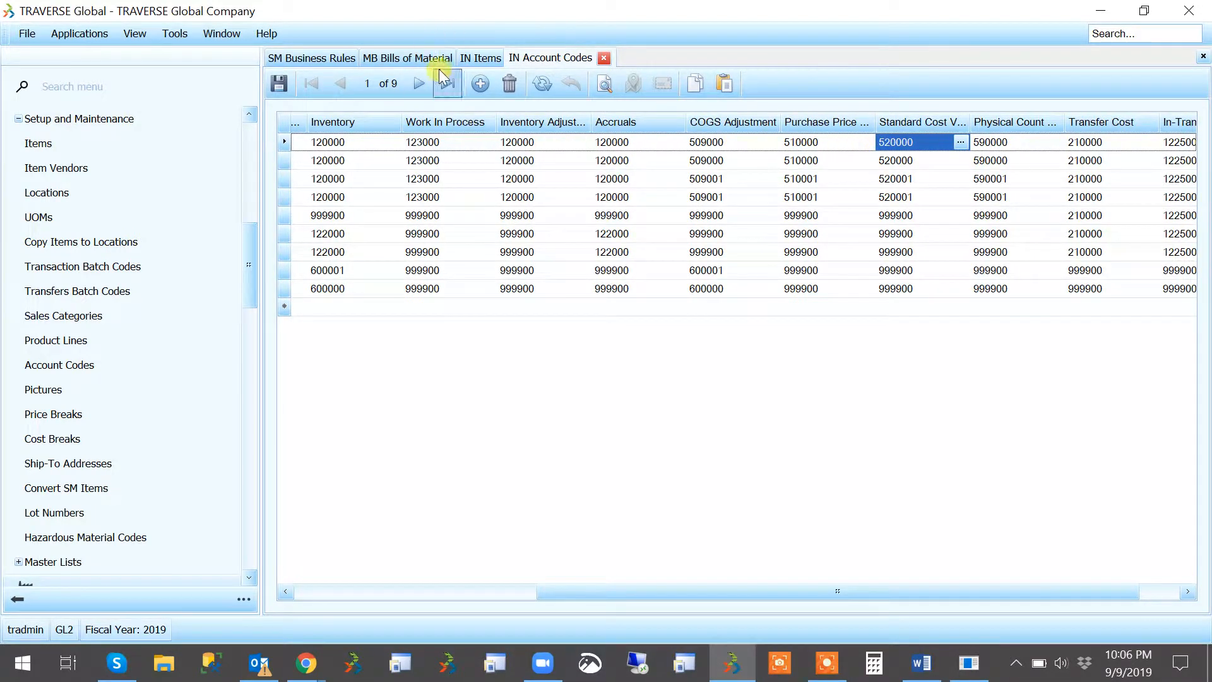
Collapse the Inventory setup functions and open the Production Orders form from MFG - Production.
{"action": "scroll", "coordinate": [165, 417], "scroll_direction": "up", "scroll_amount": 2}
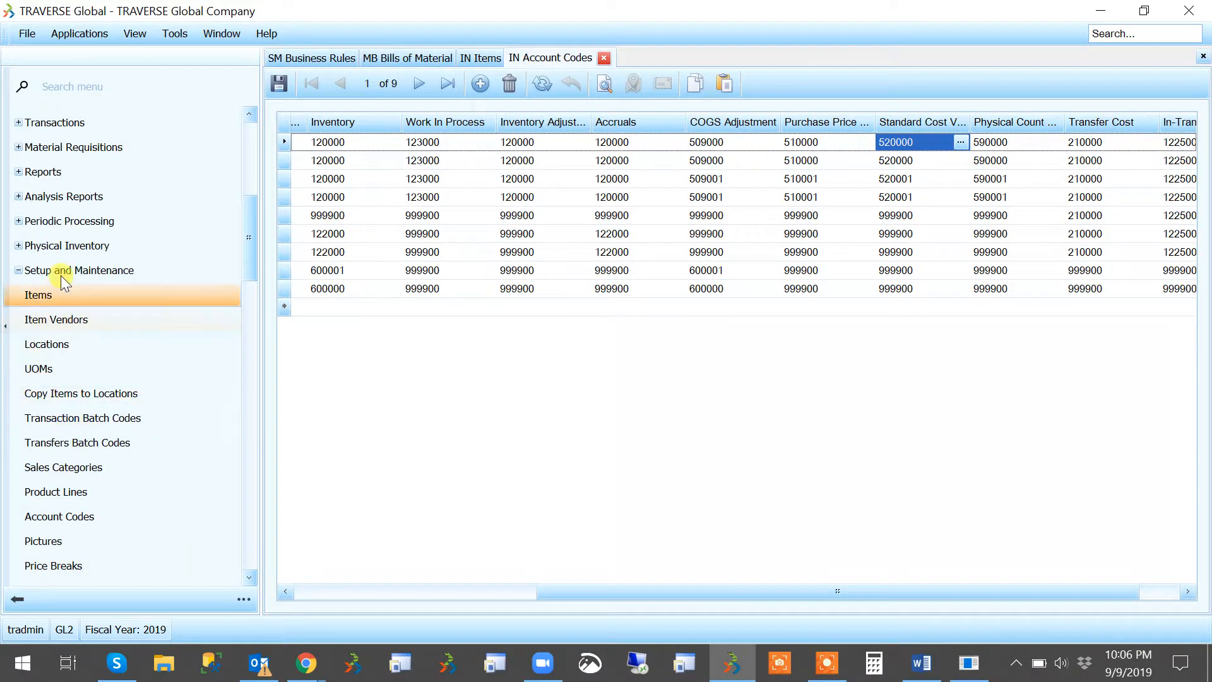
{"action": "left_click", "coordinate": [18, 270]}
{"action": "scroll", "coordinate": [132, 304], "scroll_direction": "up", "scroll_amount": 3}
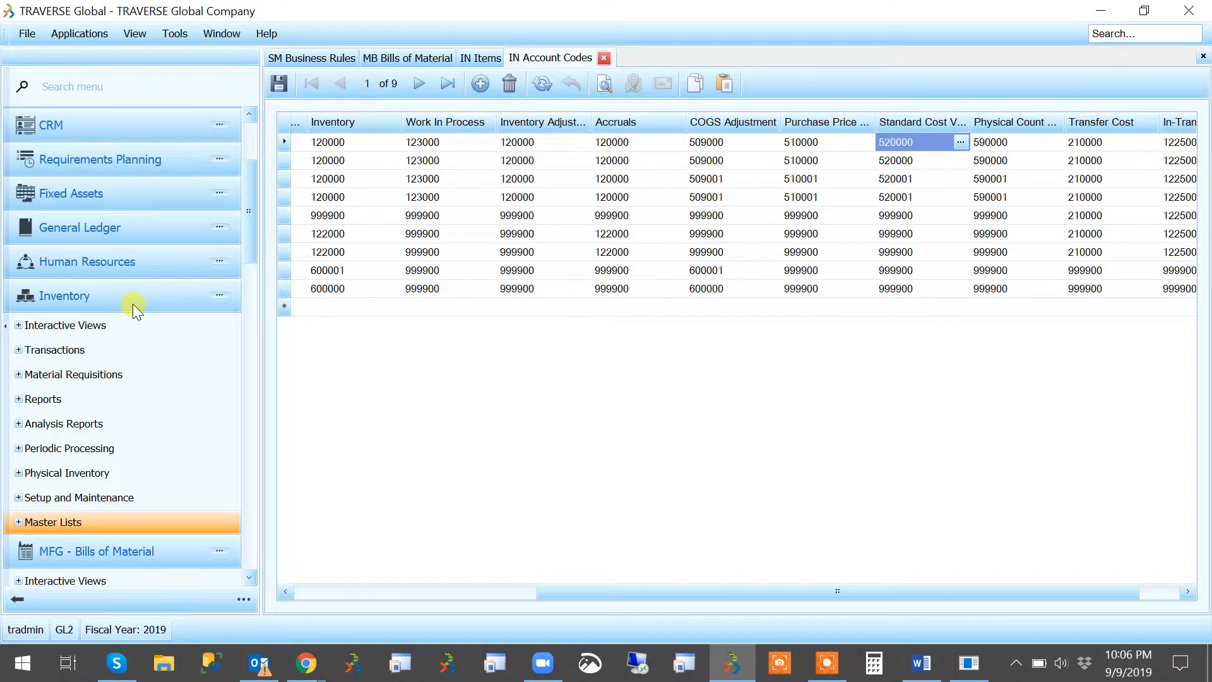
{"action": "scroll", "coordinate": [132, 304], "scroll_direction": "down", "scroll_amount": 4}
{"action": "scroll", "coordinate": [135, 323], "scroll_direction": "down", "scroll_amount": 6}
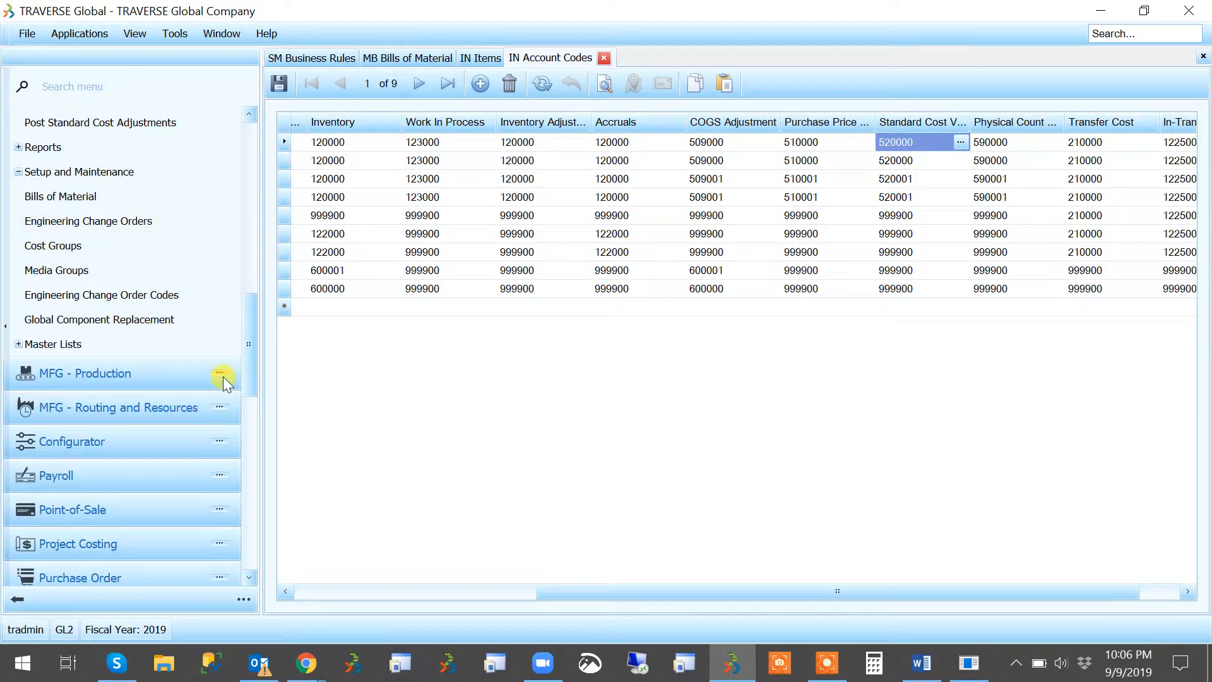
{"action": "left_click", "coordinate": [224, 373]}
{"action": "left_click", "coordinate": [54, 243]}
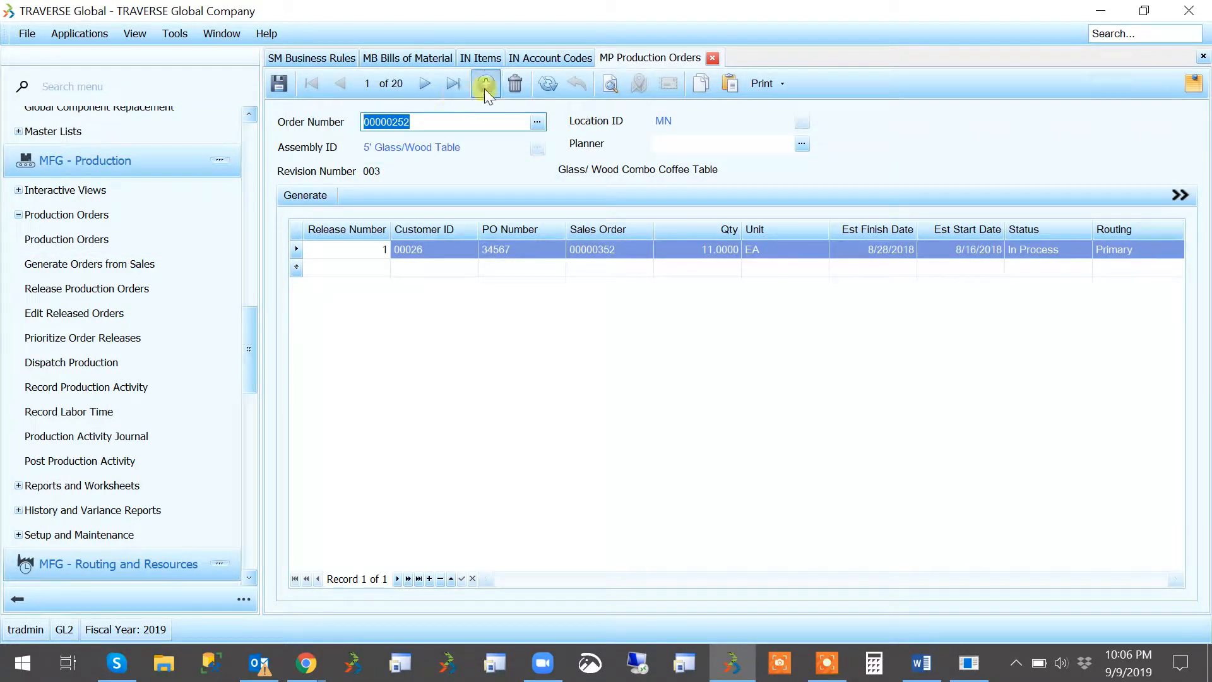
Create a new production order for assembly 0042 (Oak Desk), finding it by the description "oak".
{"action": "left_click", "coordinate": [485, 86]}
{"action": "left_click", "coordinate": [439, 146]}
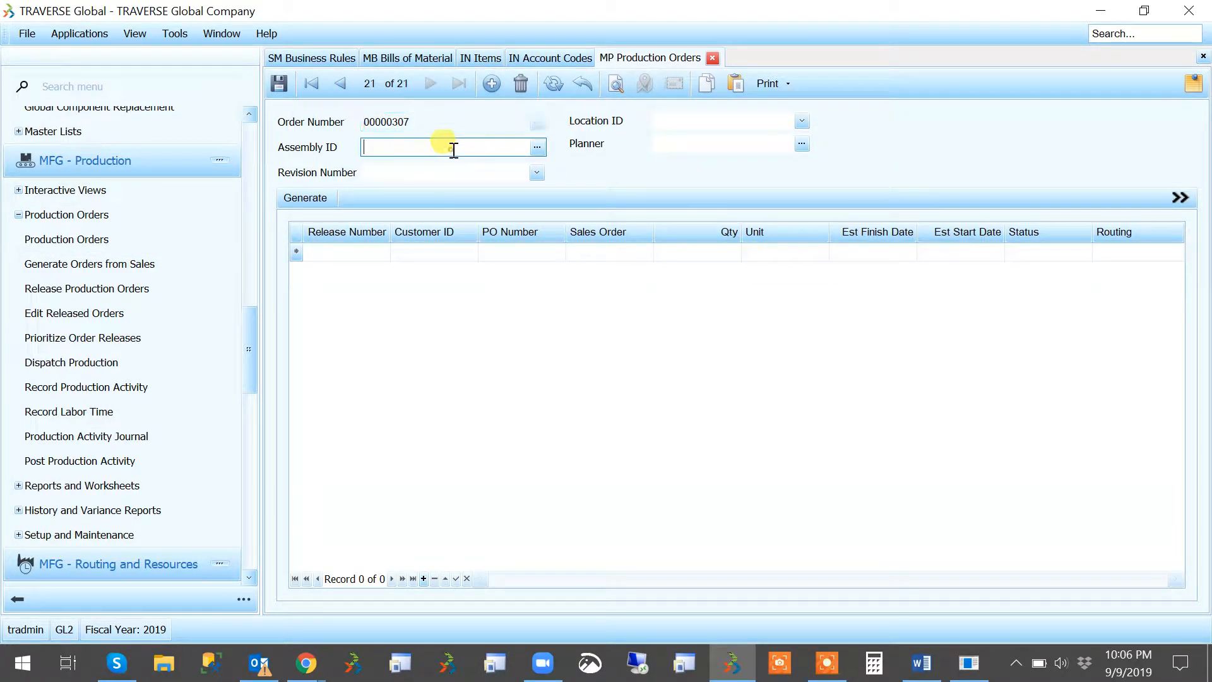
{"action": "left_click", "coordinate": [537, 147]}
{"action": "left_click", "coordinate": [582, 187]}
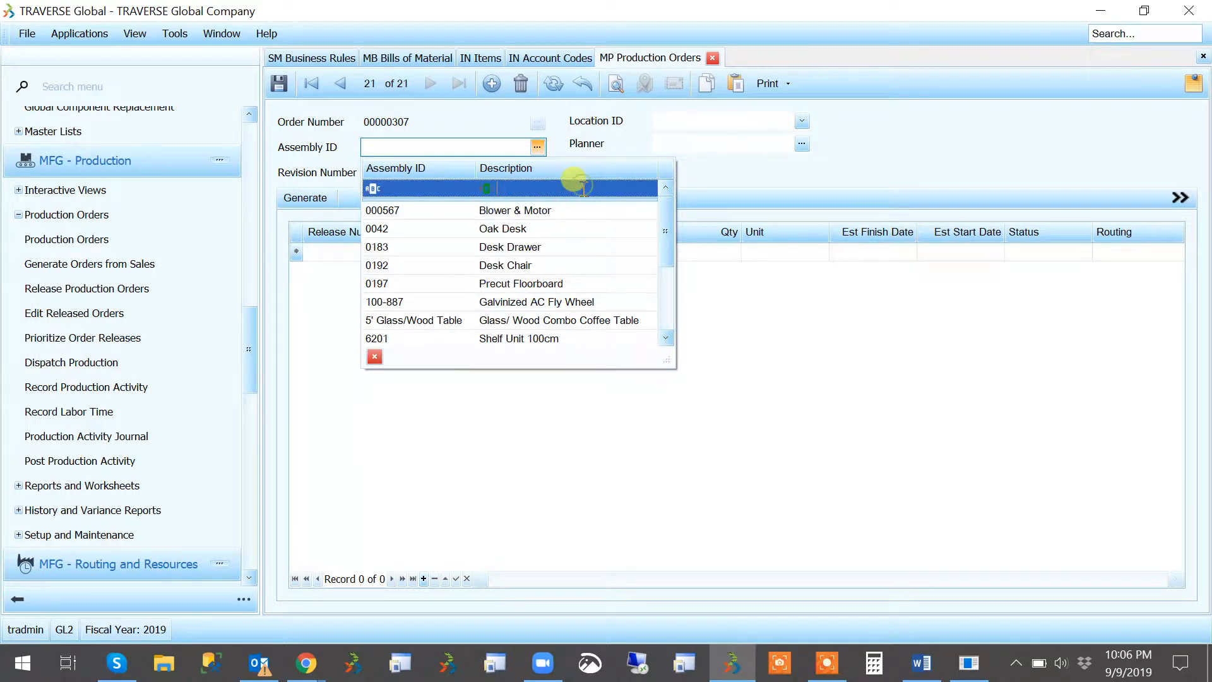
{"action": "type", "text": "oak"}
{"action": "key", "text": "Return"}
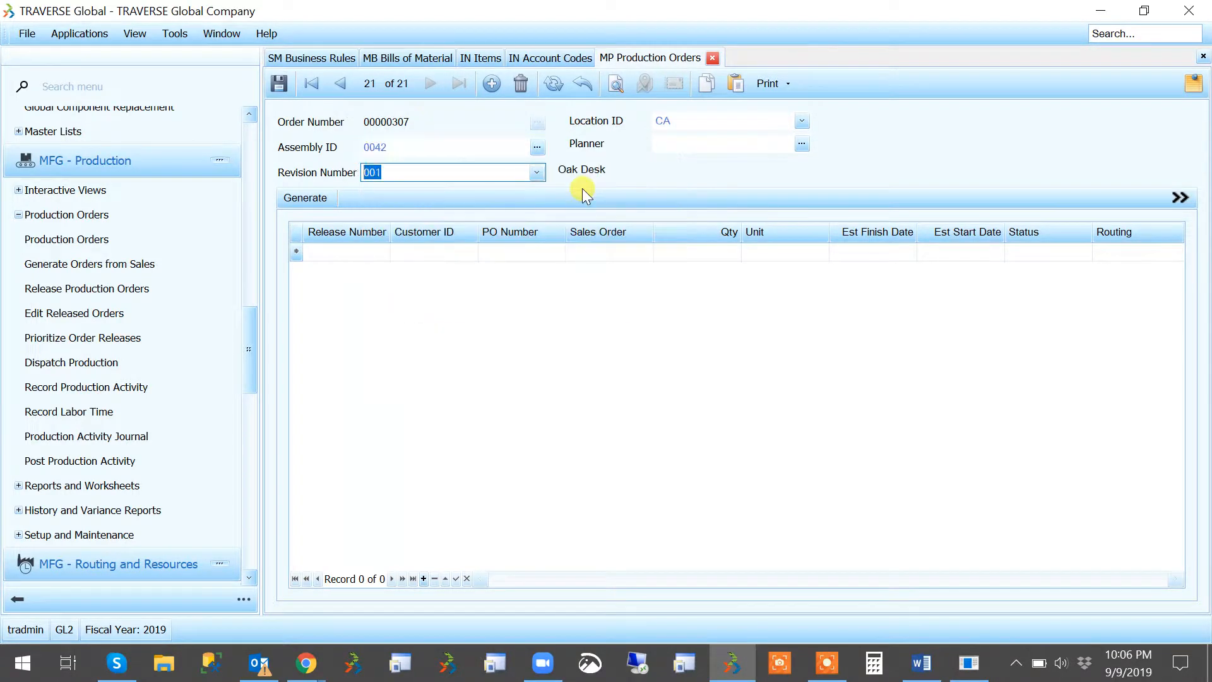
Add a release line to the Oak Desk production order for 1 EA with an estimated finish date of 9/9/2019.
{"action": "left_click", "coordinate": [349, 250]}
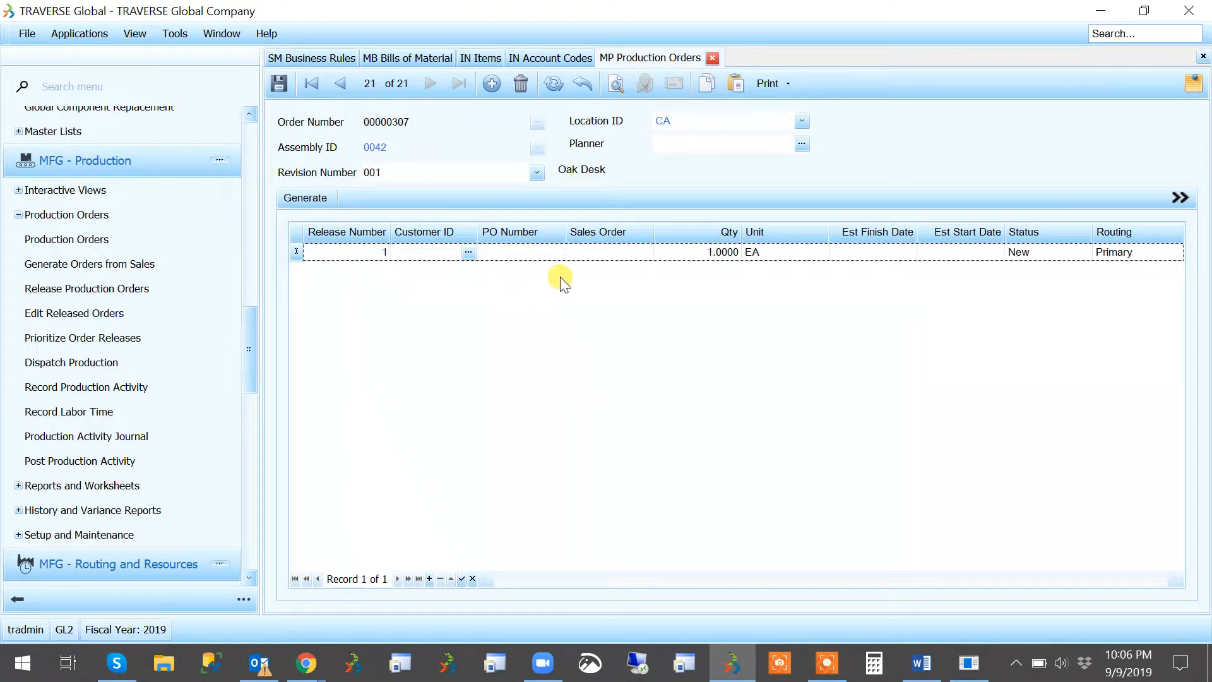
{"action": "left_click", "coordinate": [857, 260]}
{"action": "left_click", "coordinate": [891, 250]}
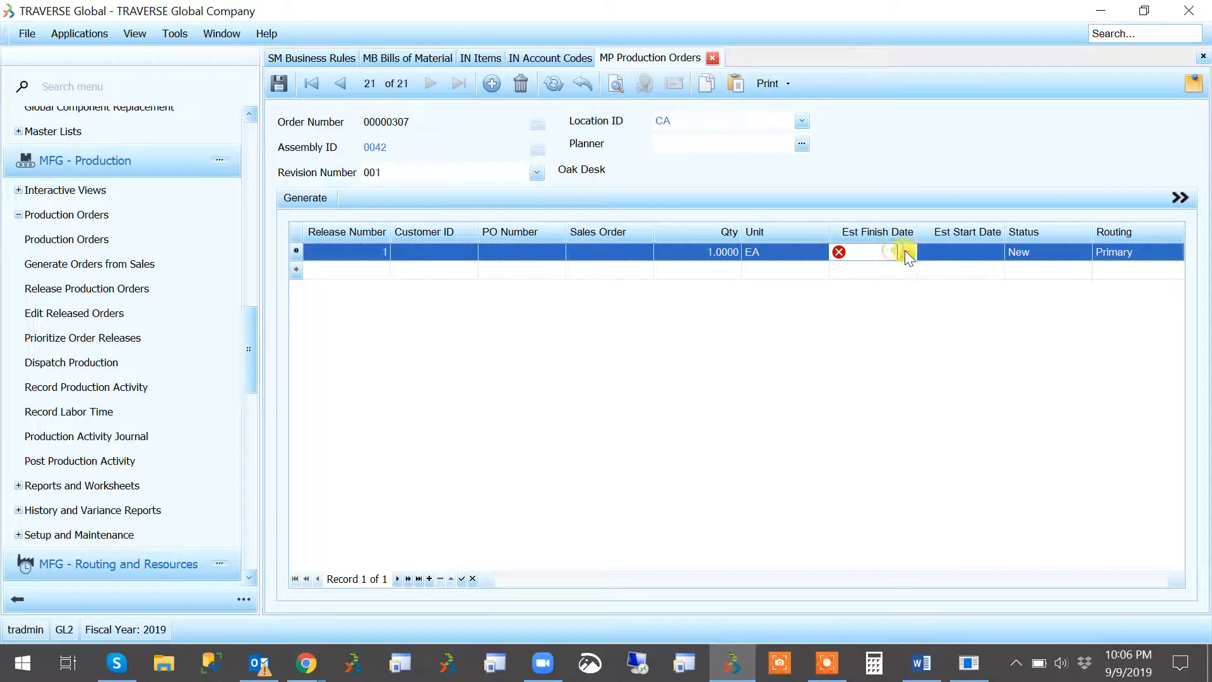
{"action": "left_click", "coordinate": [907, 251]}
{"action": "left_click", "coordinate": [895, 352]}
{"action": "left_click", "coordinate": [709, 354]}
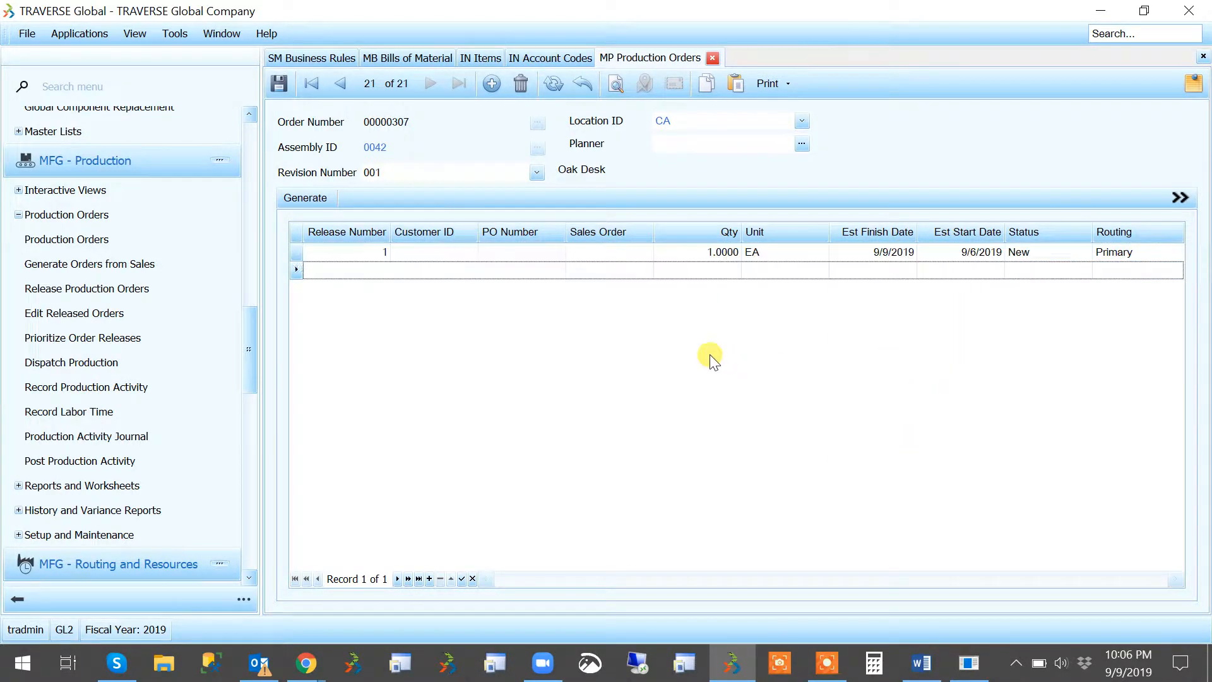
{"action": "left_click", "coordinate": [295, 253]}
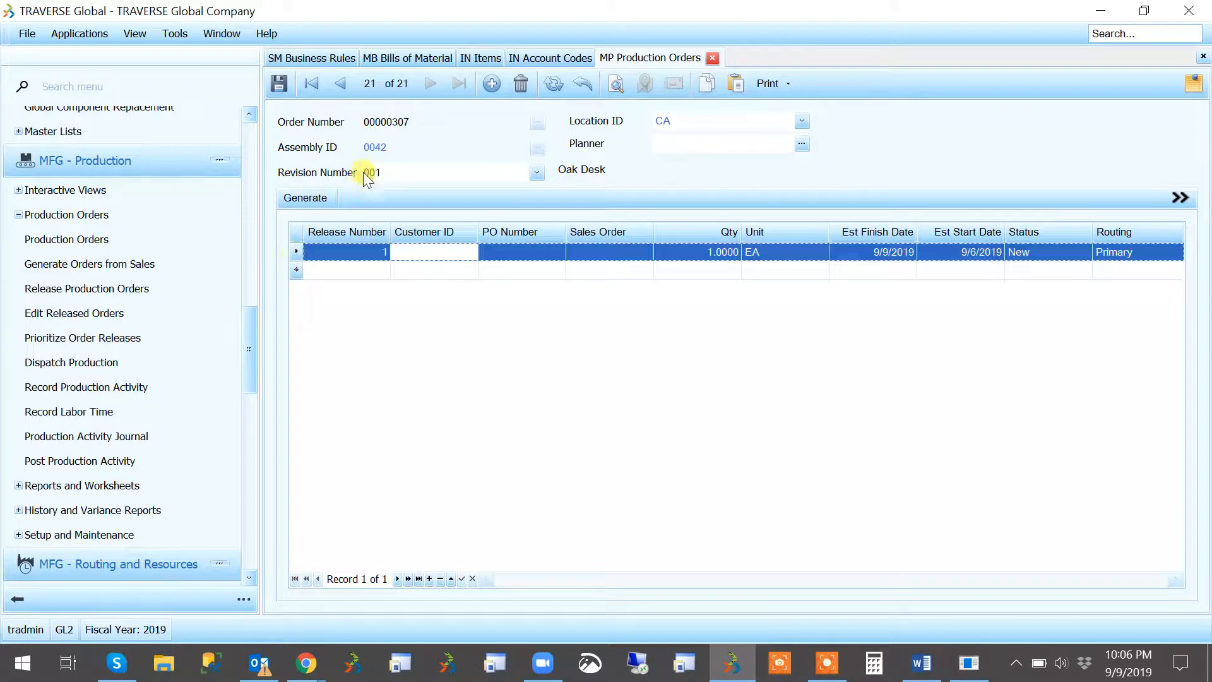
Change the production order's location to MN and generate its release, accepting the confirmations.
{"action": "left_click", "coordinate": [802, 121]}
{"action": "left_click", "coordinate": [720, 154]}
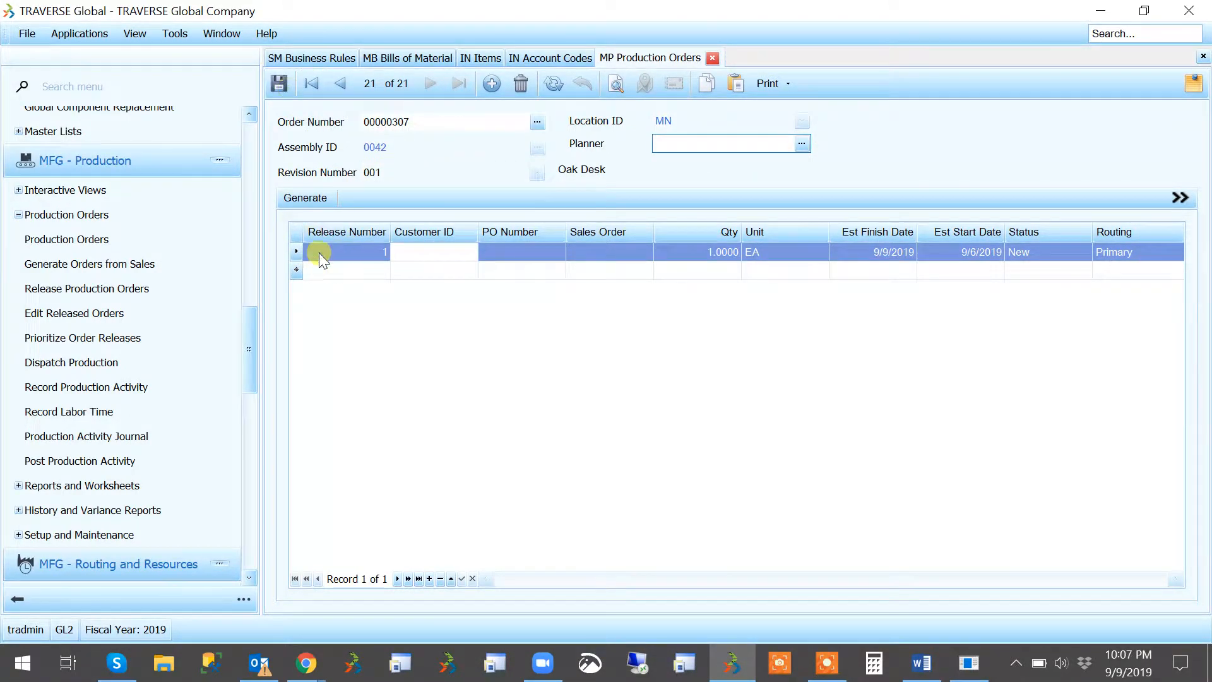
{"action": "left_click", "coordinate": [316, 197]}
{"action": "left_click", "coordinate": [789, 364]}
{"action": "left_click", "coordinate": [865, 360]}
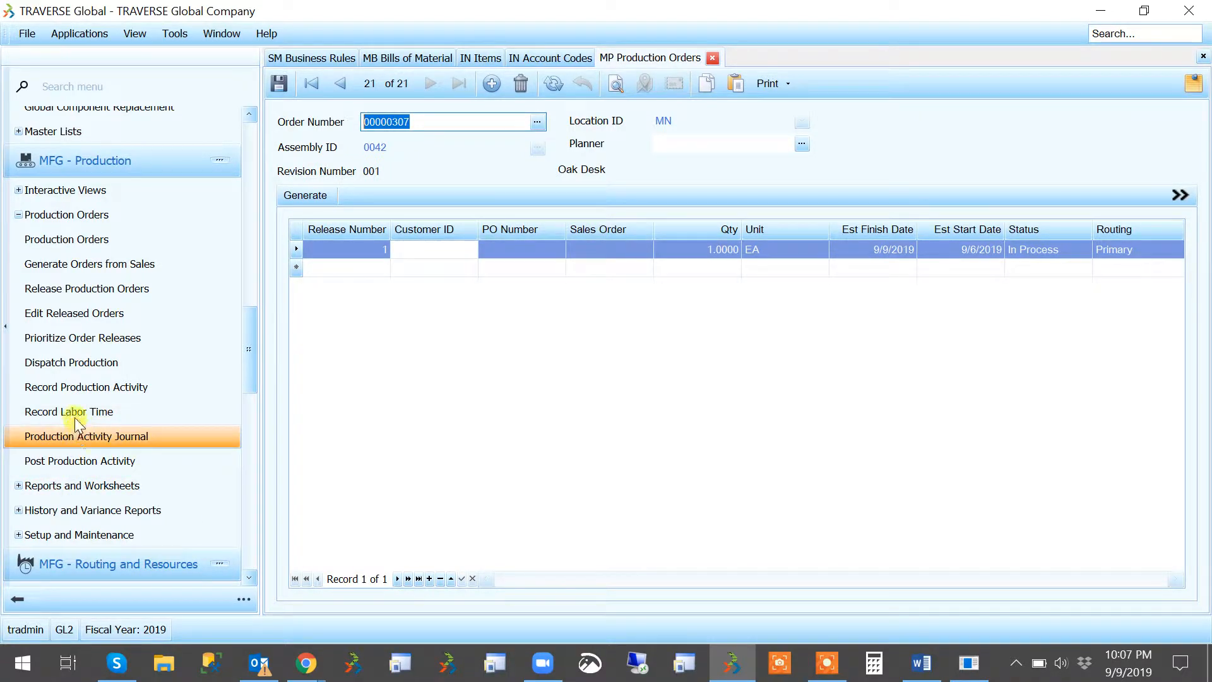
Open Record Production Activity and load the new MN production order for assembly 0042.
{"action": "left_click", "coordinate": [87, 387]}
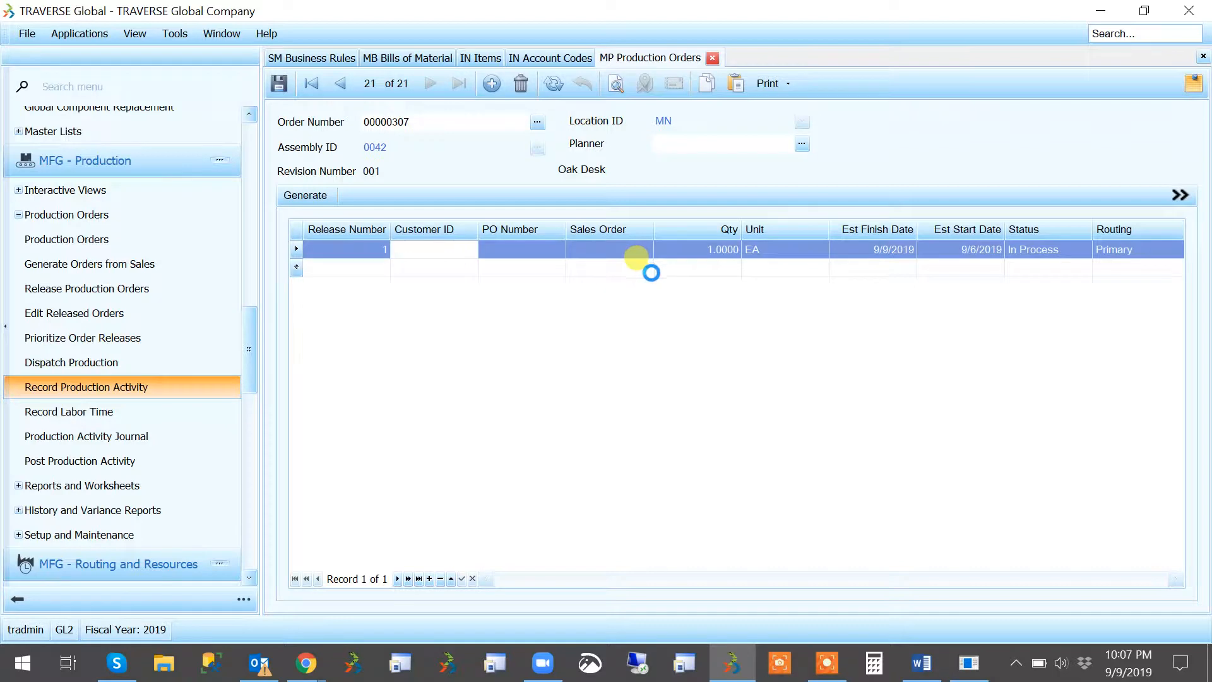
{"action": "left_click", "coordinate": [537, 111]}
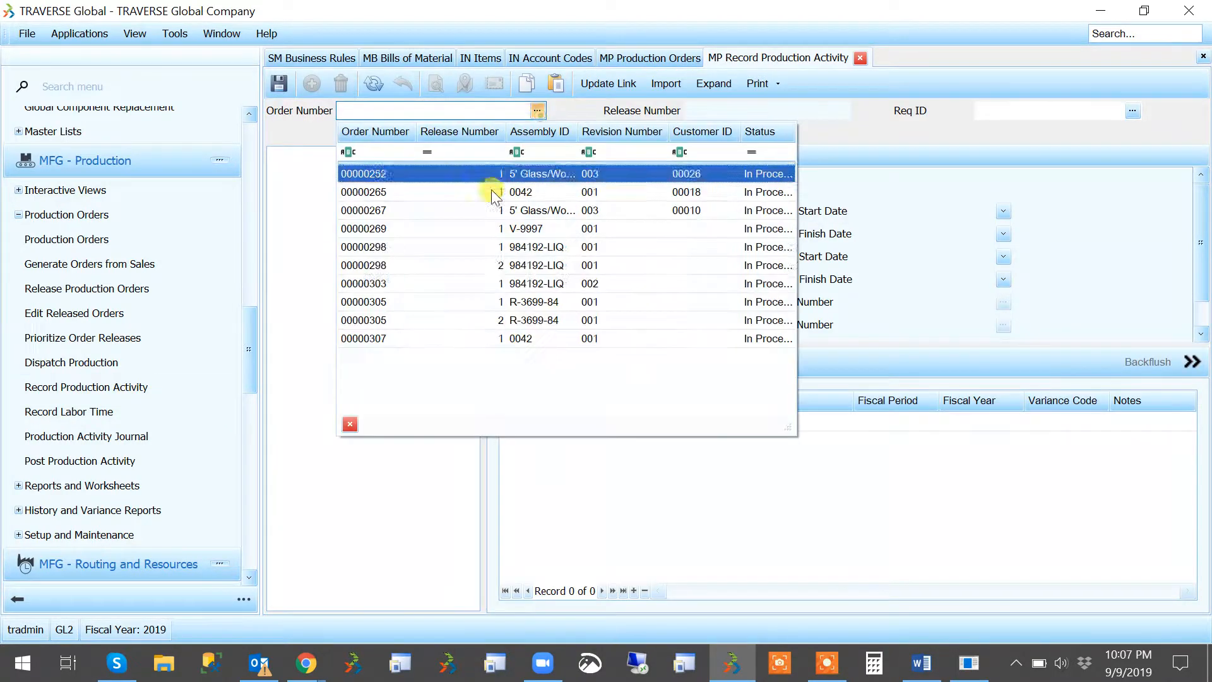
{"action": "double_click", "coordinate": [426, 338]}
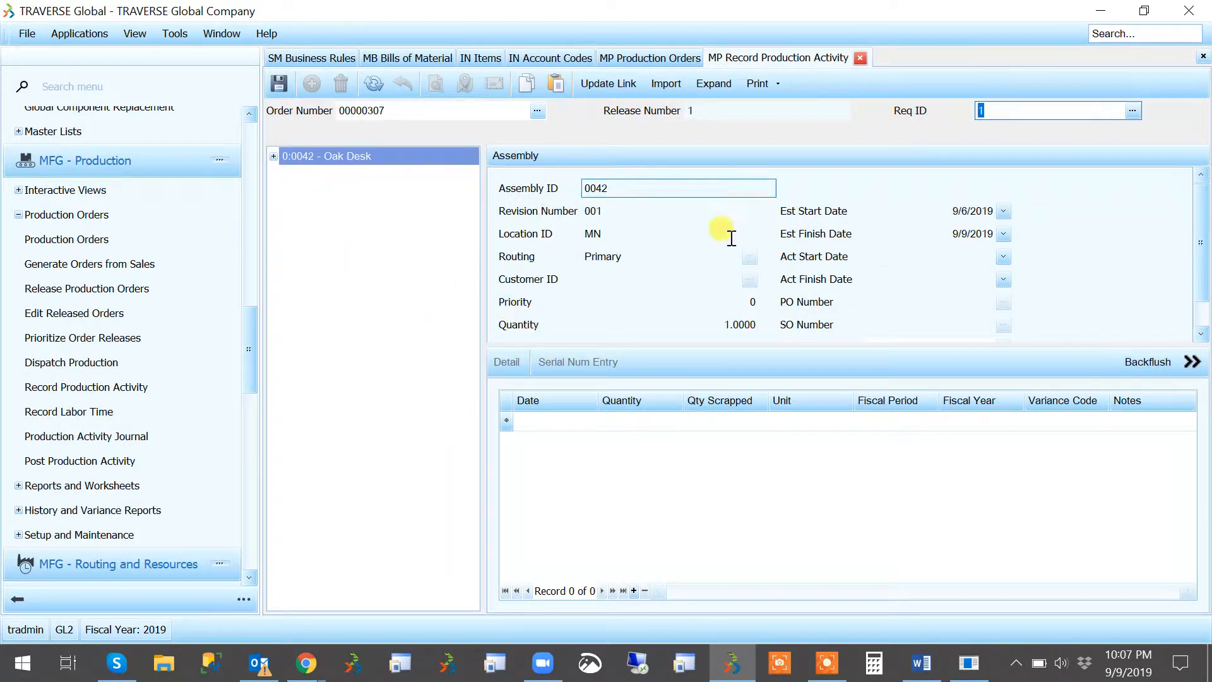
Backflush the order's materials, routing steps and finished assemblies for 1 EA, overriding existing recorded activity, and close the log.
{"action": "left_click", "coordinate": [1133, 364]}
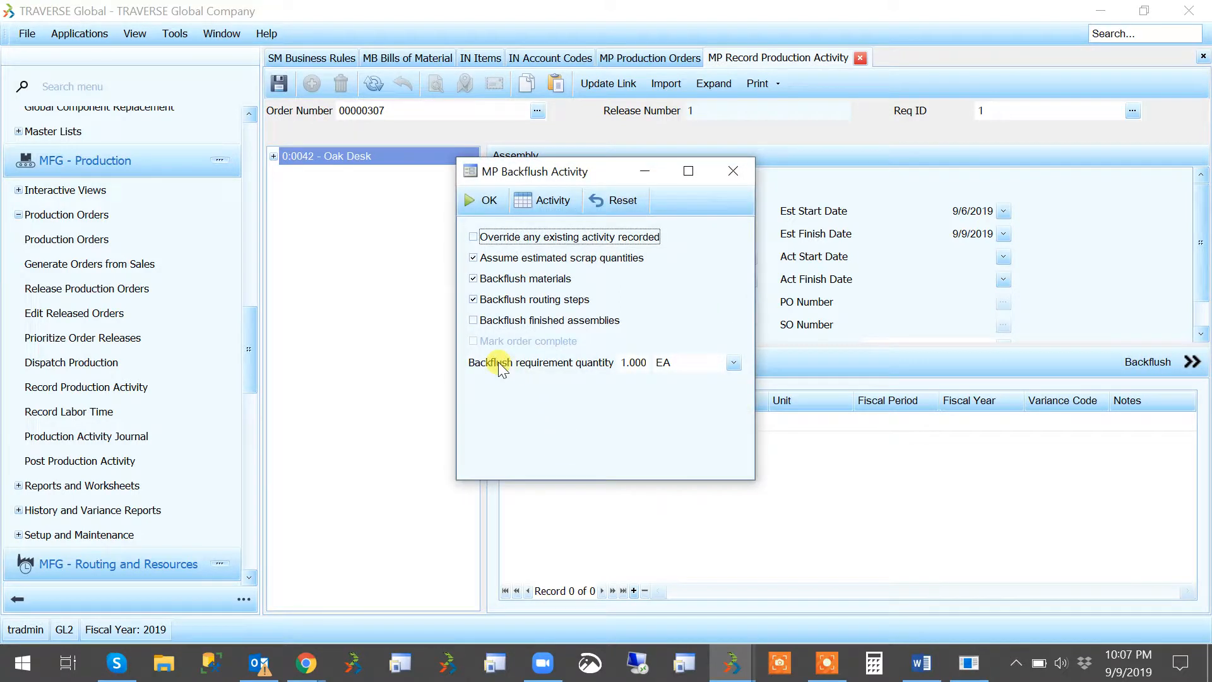
{"action": "left_click", "coordinate": [492, 239]}
{"action": "left_click", "coordinate": [483, 200]}
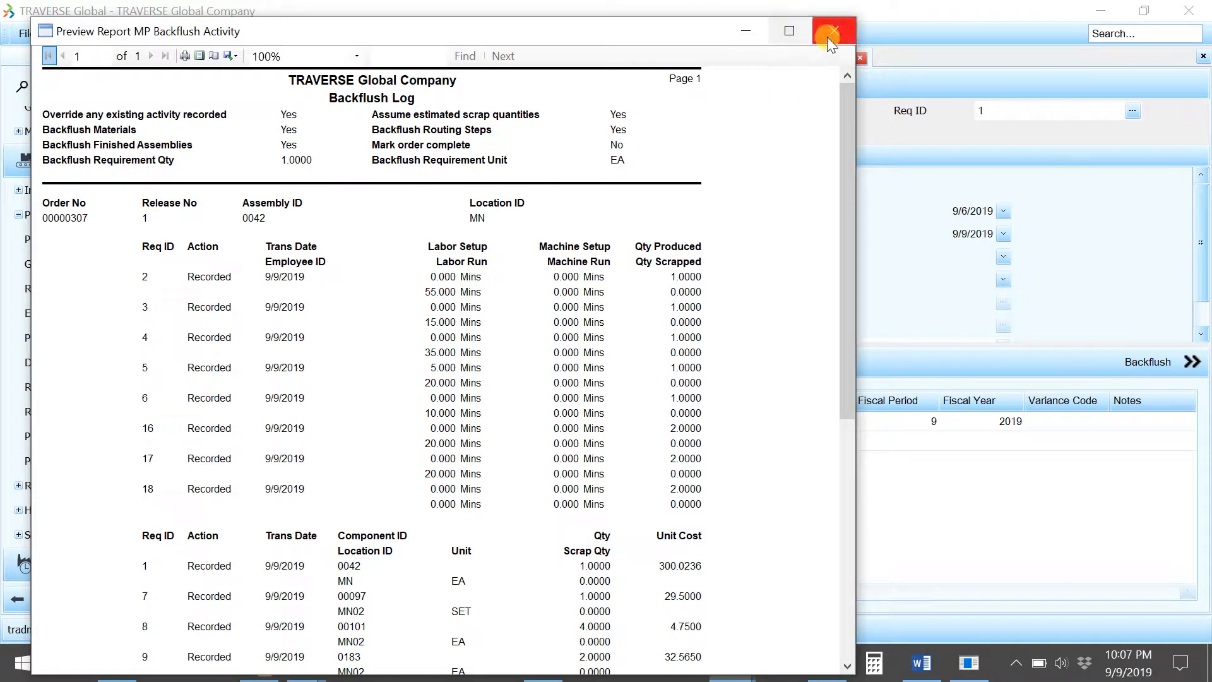
{"action": "left_click", "coordinate": [833, 31]}
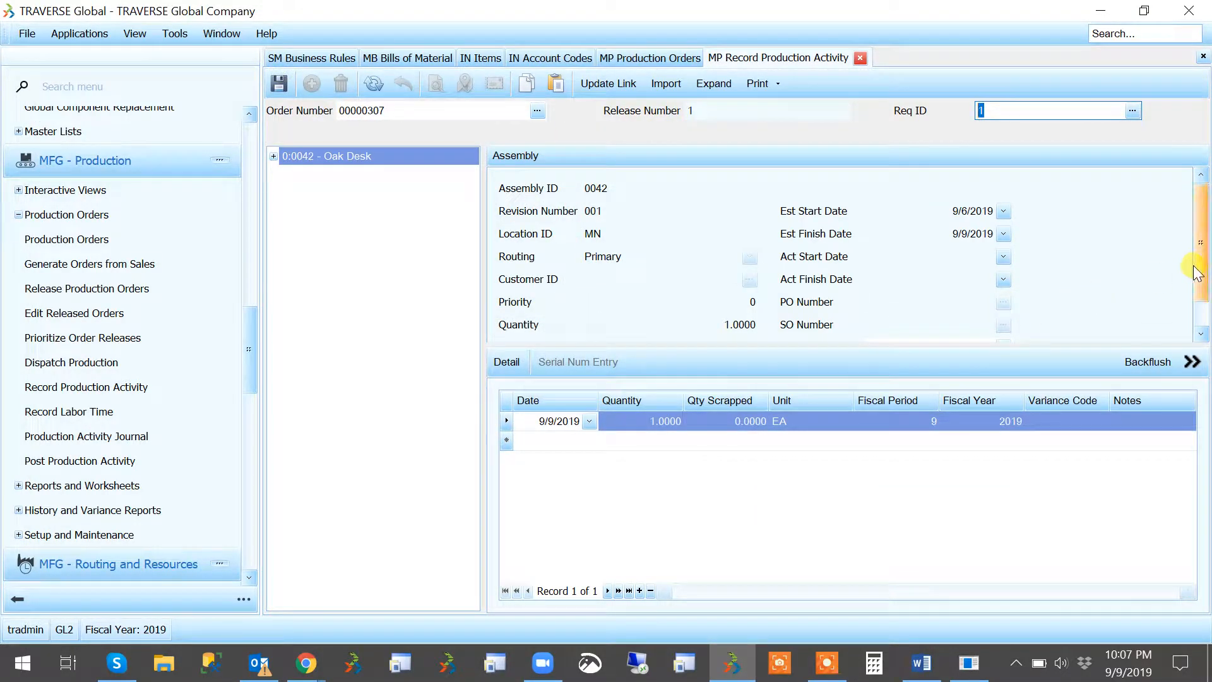
Set the Oak Desk assembly's order status to Completed and save the production activity record.
{"action": "left_click", "coordinate": [1200, 333]}
{"action": "left_click", "coordinate": [953, 314]}
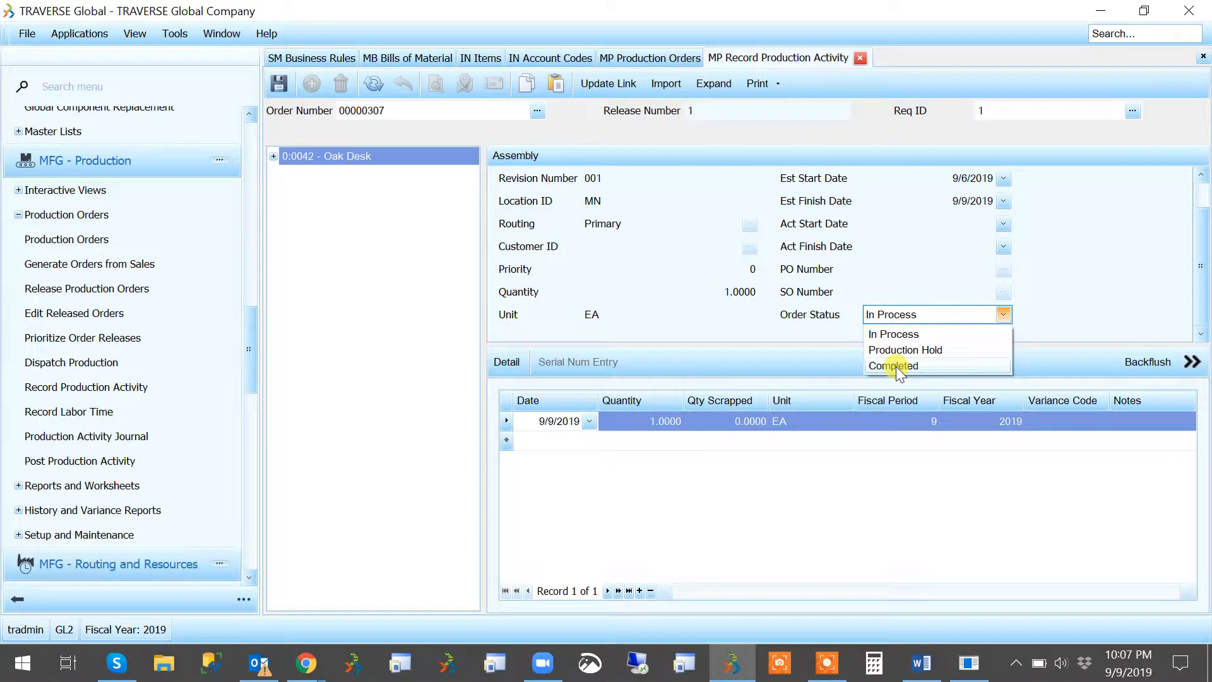
{"action": "left_click", "coordinate": [896, 366]}
{"action": "left_click", "coordinate": [808, 366]}
{"action": "left_click", "coordinate": [279, 84]}
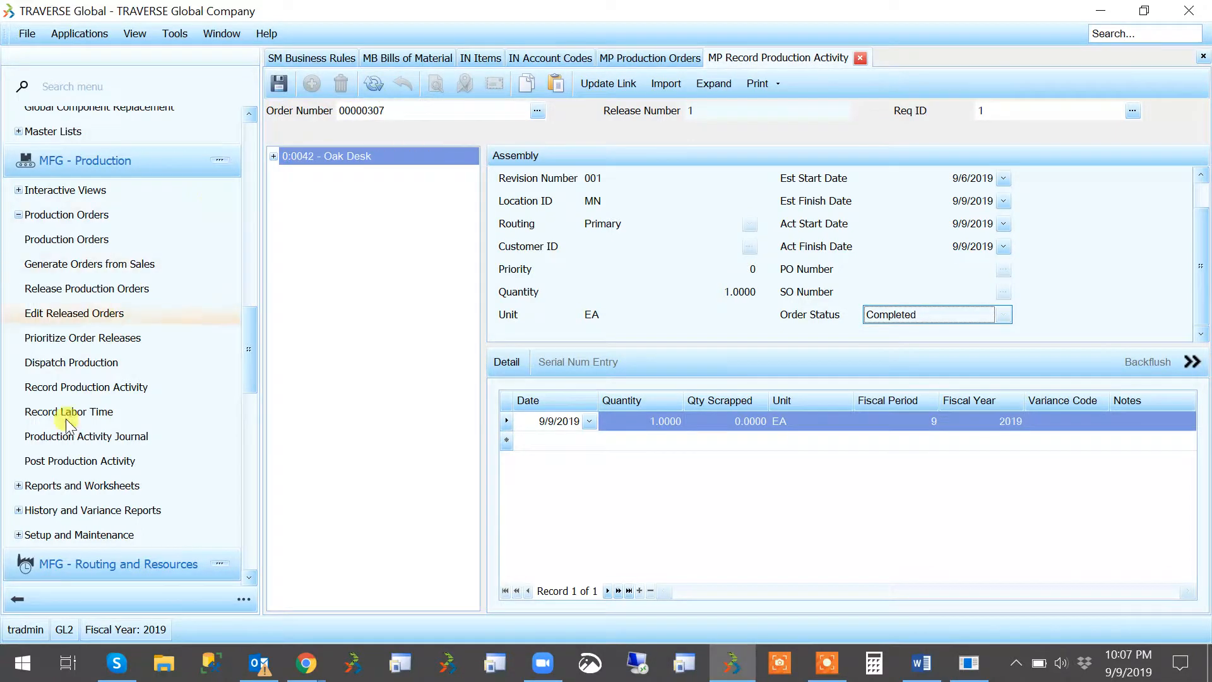
Post the production activity with the prerequisite checklist confirmed and completed orders moved to history.
{"action": "left_click", "coordinate": [82, 460]}
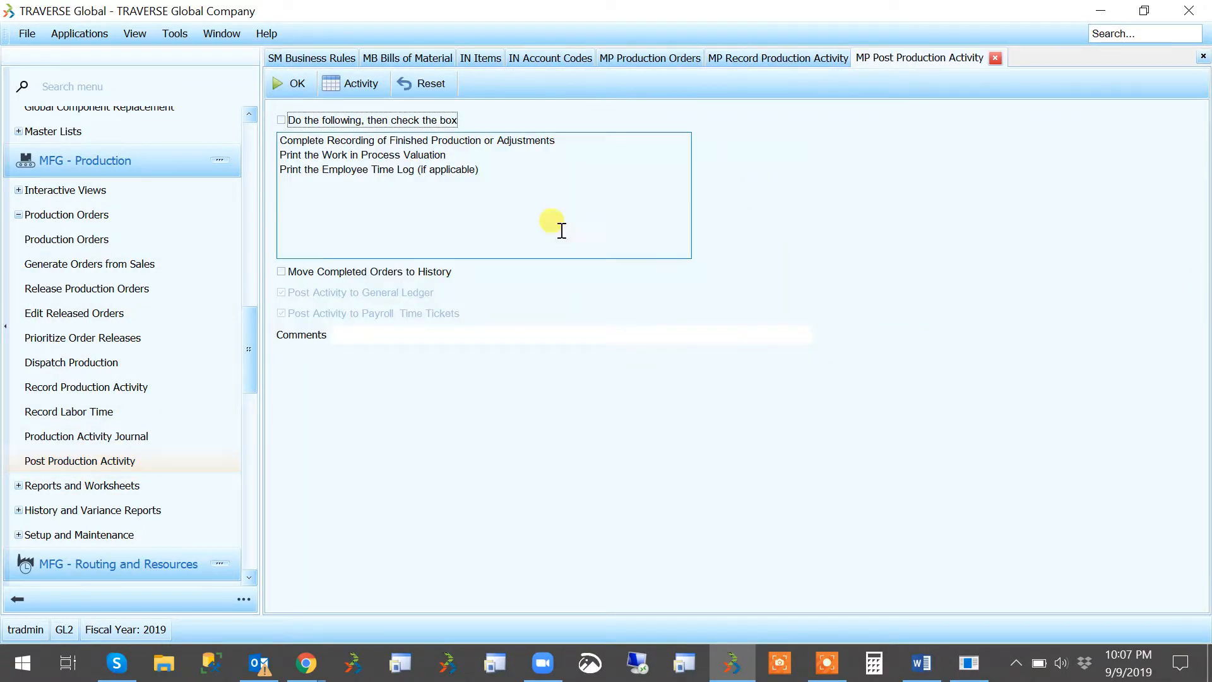
{"action": "left_click", "coordinate": [358, 121]}
{"action": "left_click", "coordinate": [316, 275]}
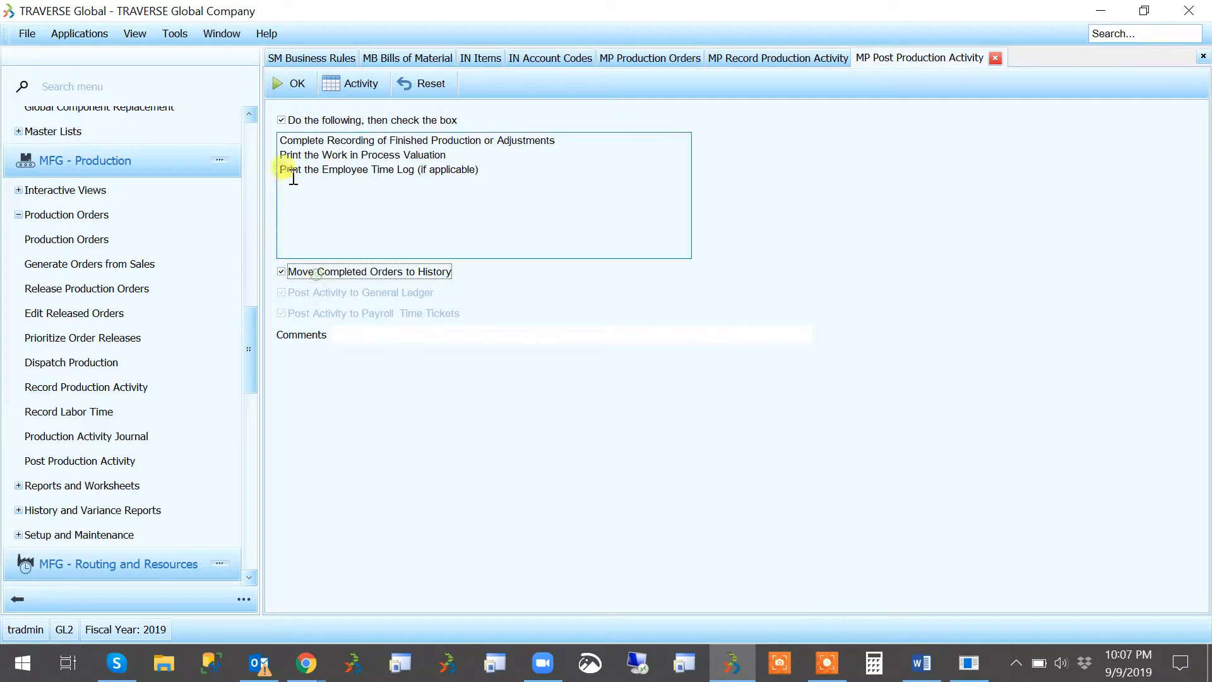
{"action": "left_click", "coordinate": [292, 83]}
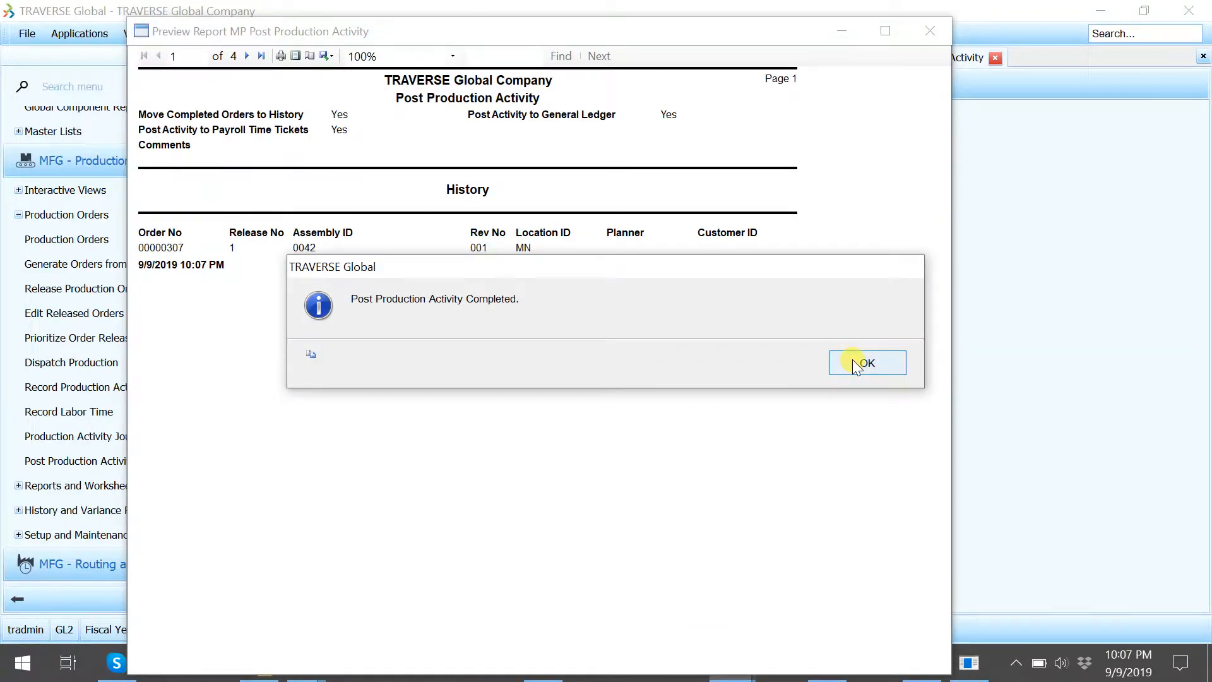
{"action": "left_click", "coordinate": [860, 364]}
Examine the GL entries and totals in the Post Production Activity report, then close the preview.
{"action": "scroll", "coordinate": [572, 308], "scroll_direction": "down", "scroll_amount": 2}
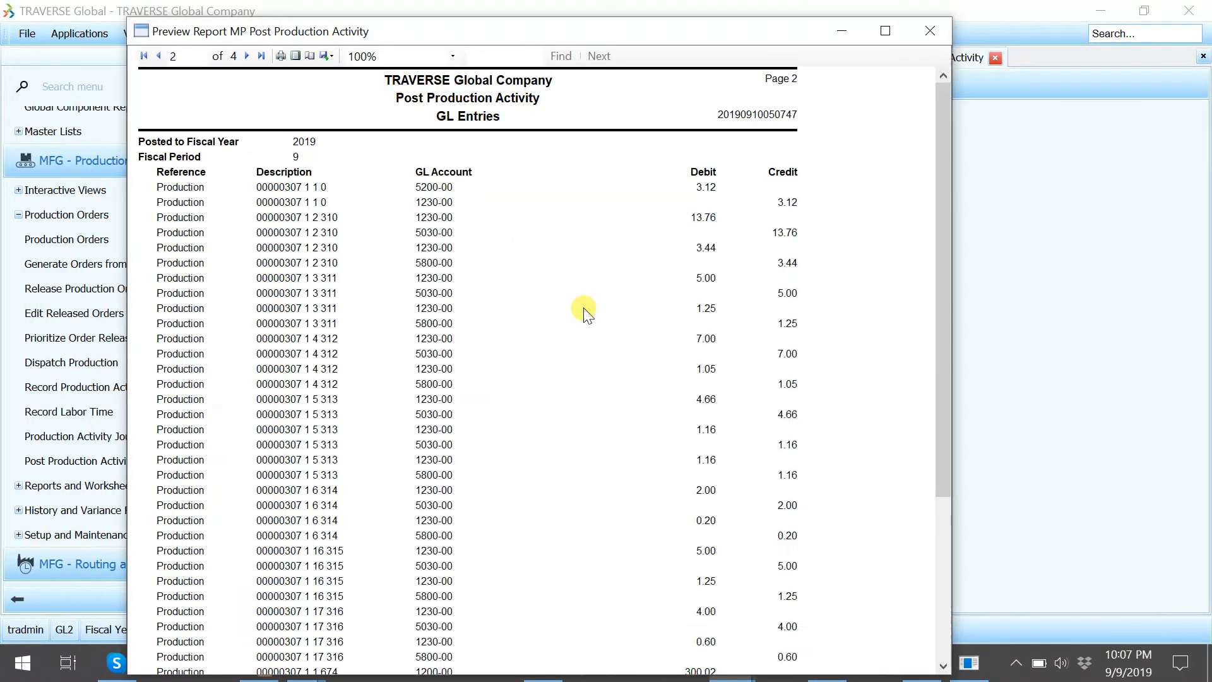
{"action": "scroll", "coordinate": [572, 308], "scroll_direction": "down", "scroll_amount": 10}
{"action": "scroll", "coordinate": [560, 328], "scroll_direction": "up", "scroll_amount": 3}
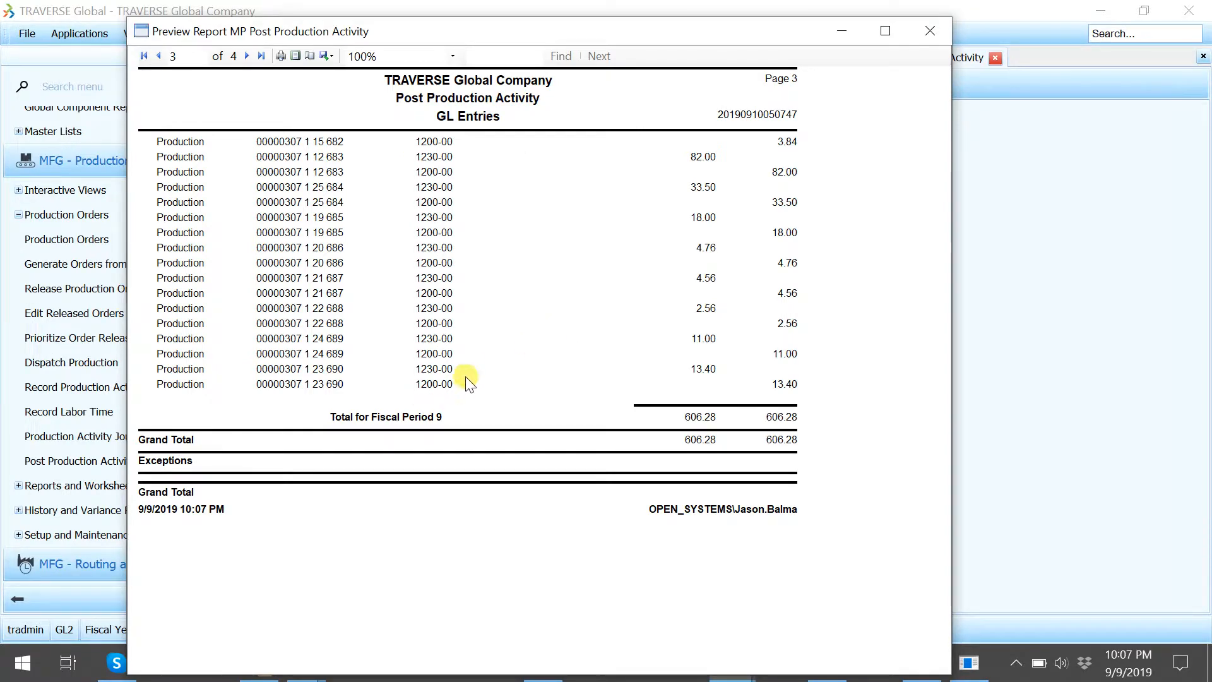
{"action": "scroll", "coordinate": [467, 376], "scroll_direction": "up", "scroll_amount": 3}
{"action": "scroll", "coordinate": [467, 376], "scroll_direction": "up", "scroll_amount": 2}
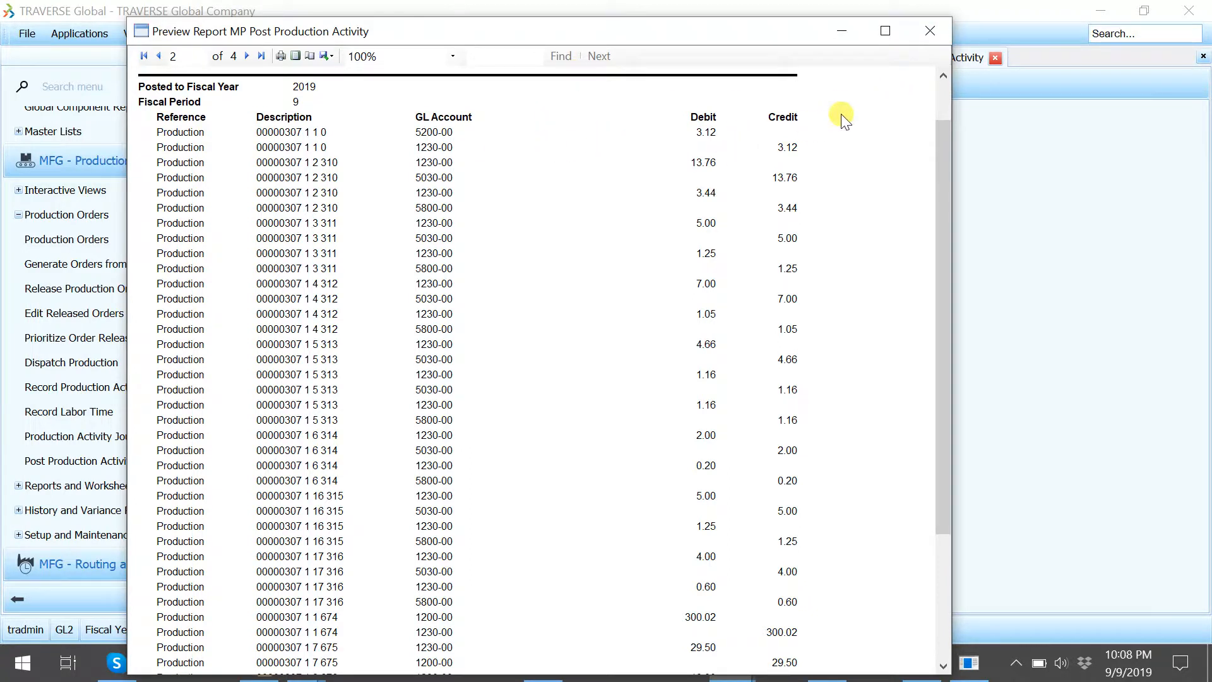
{"action": "left_click", "coordinate": [938, 29]}
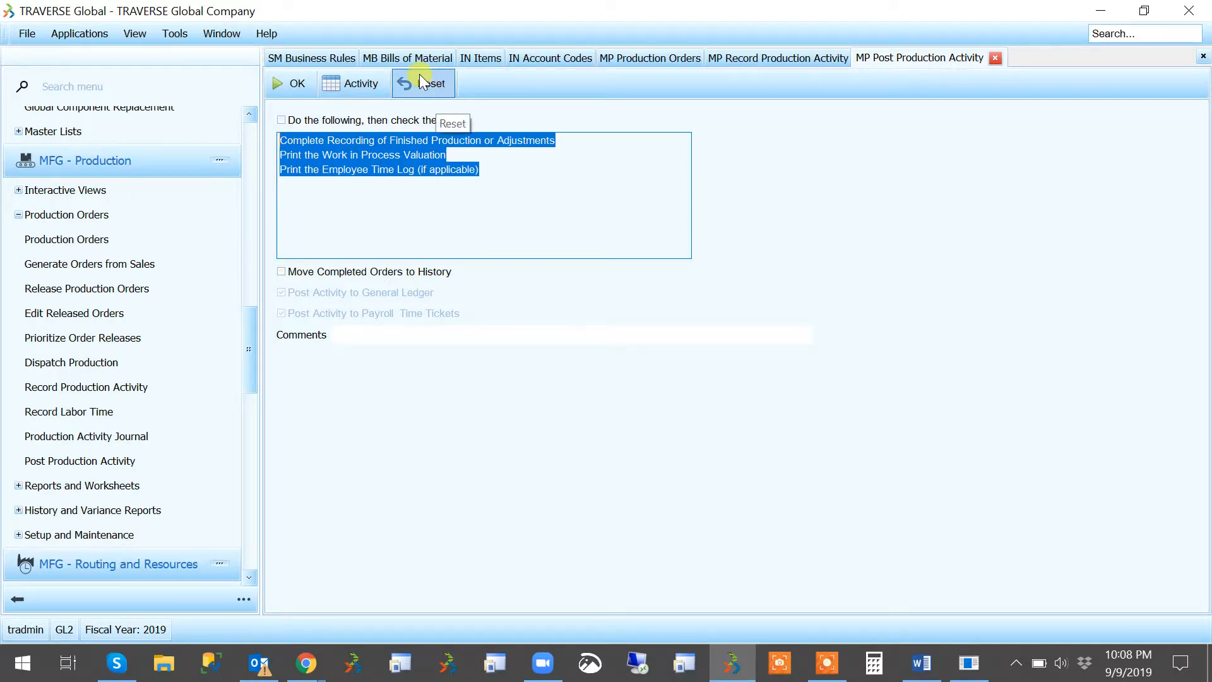
Check the standard cost variance accounts in IN Account Codes and the Standard Cost Adjustments Account in the Bills of Material business rules.
{"action": "left_click", "coordinate": [515, 57]}
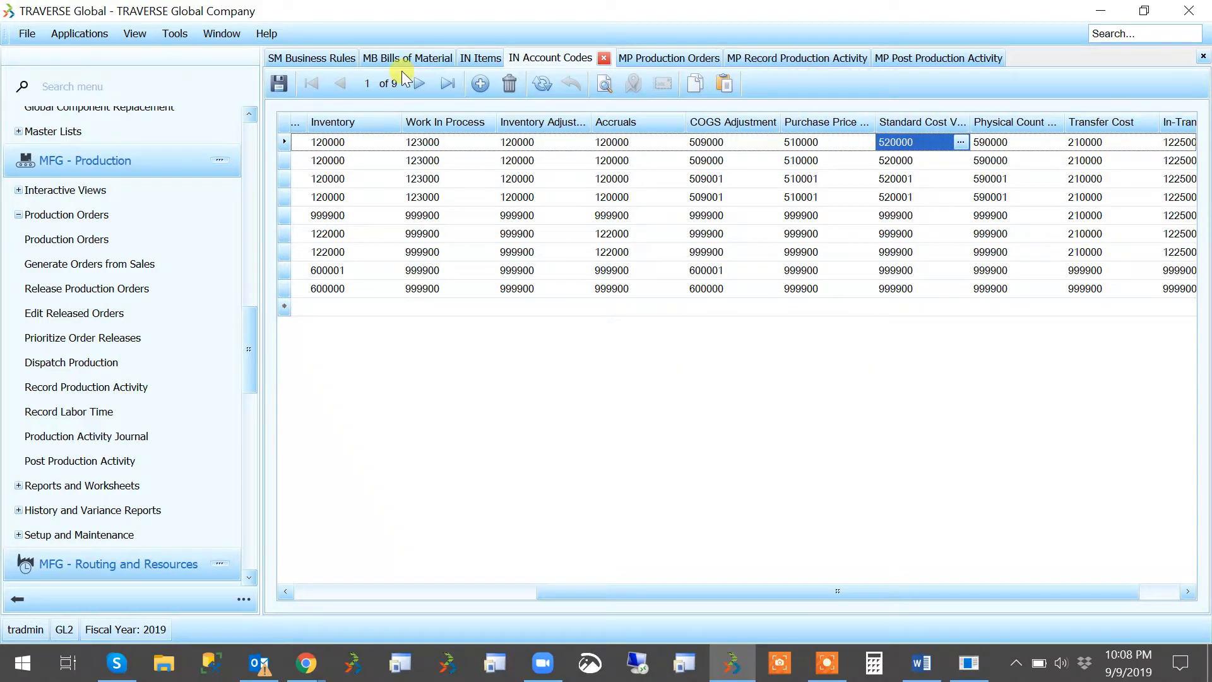
{"action": "left_click", "coordinate": [312, 57]}
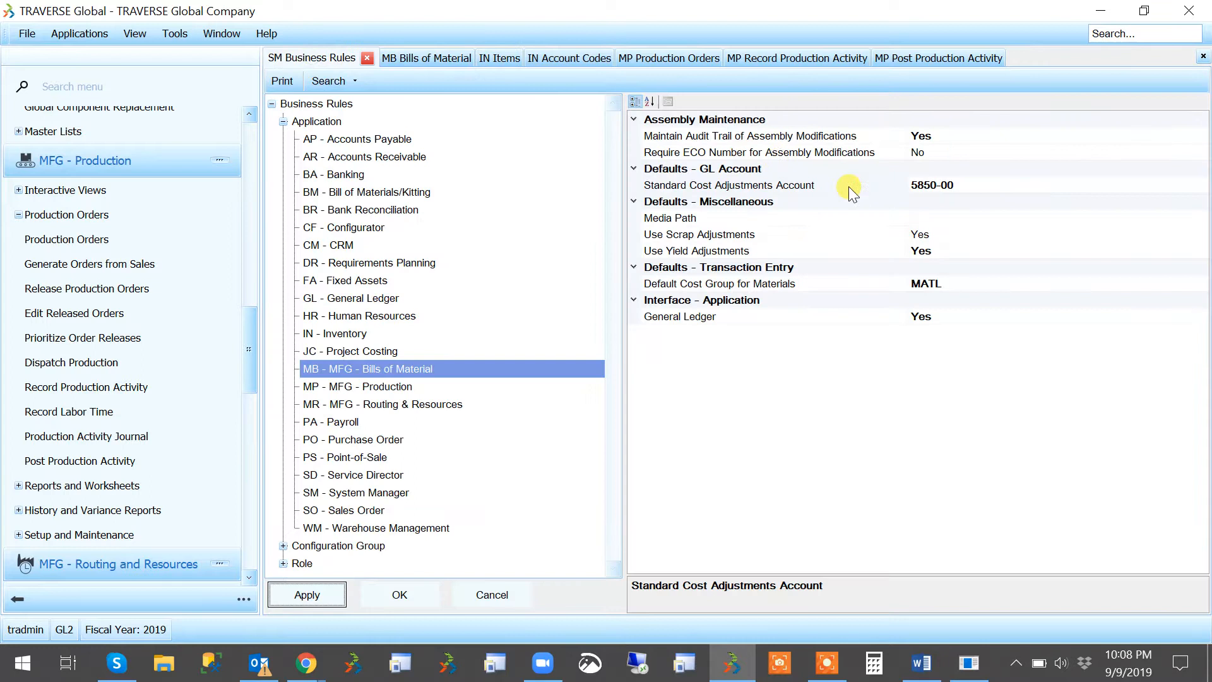
{"action": "left_click", "coordinate": [959, 185]}
{"action": "left_click_drag", "start_coordinate": [959, 185], "coordinate": [873, 180]}
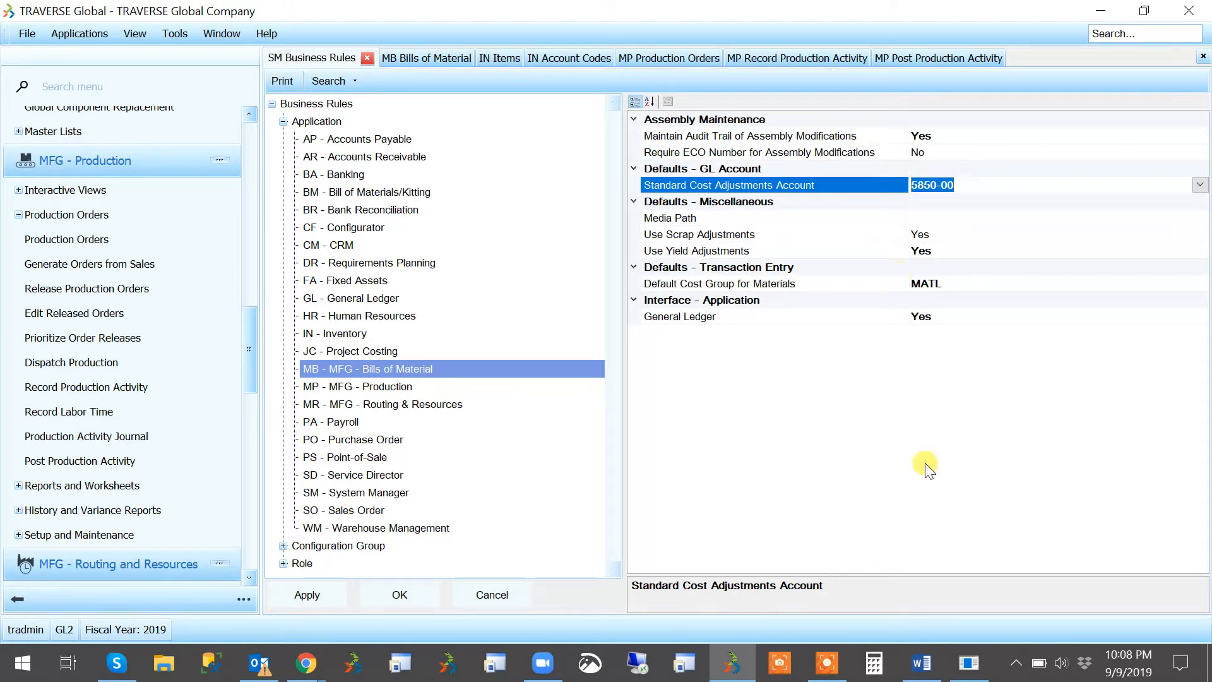
{"action": "left_click", "coordinate": [828, 670]}
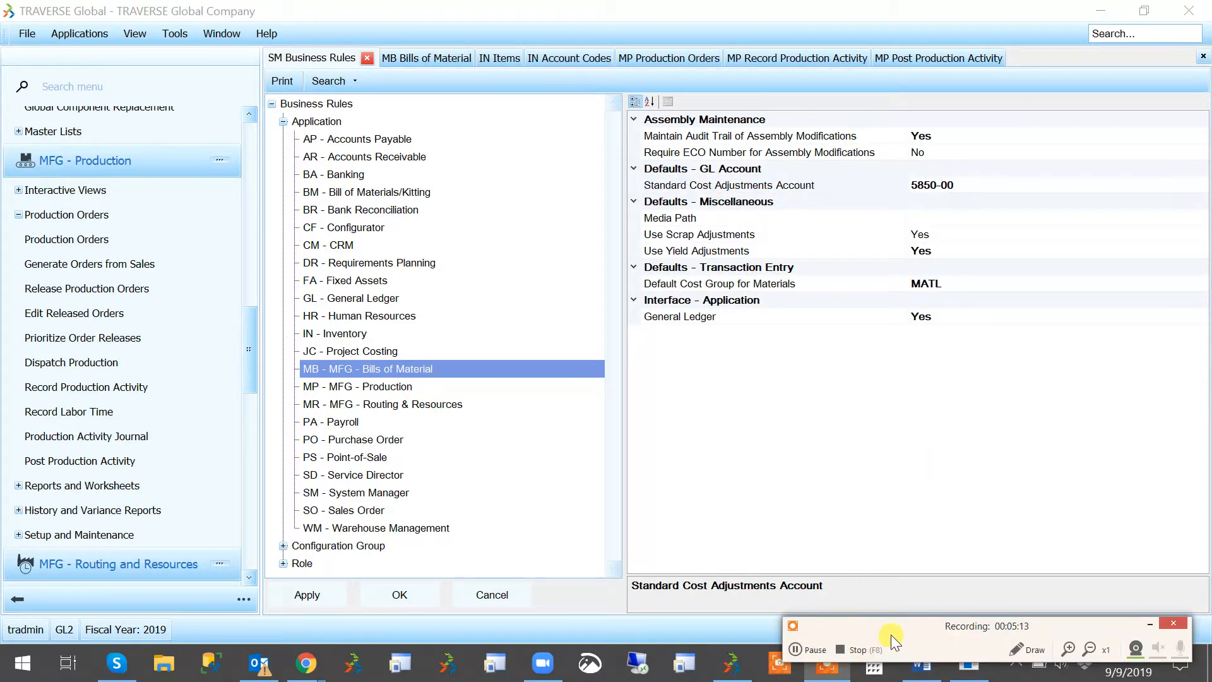